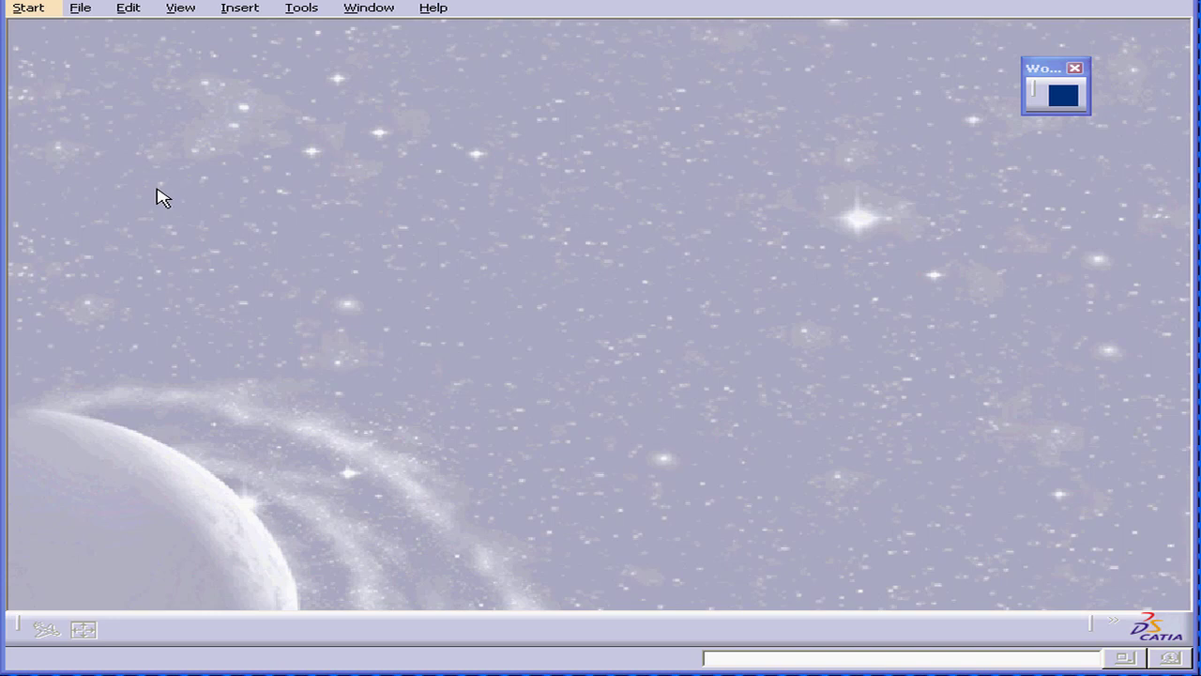
# Open the File menu on the empty CATIA start screen.
pyautogui.click(80, 9)
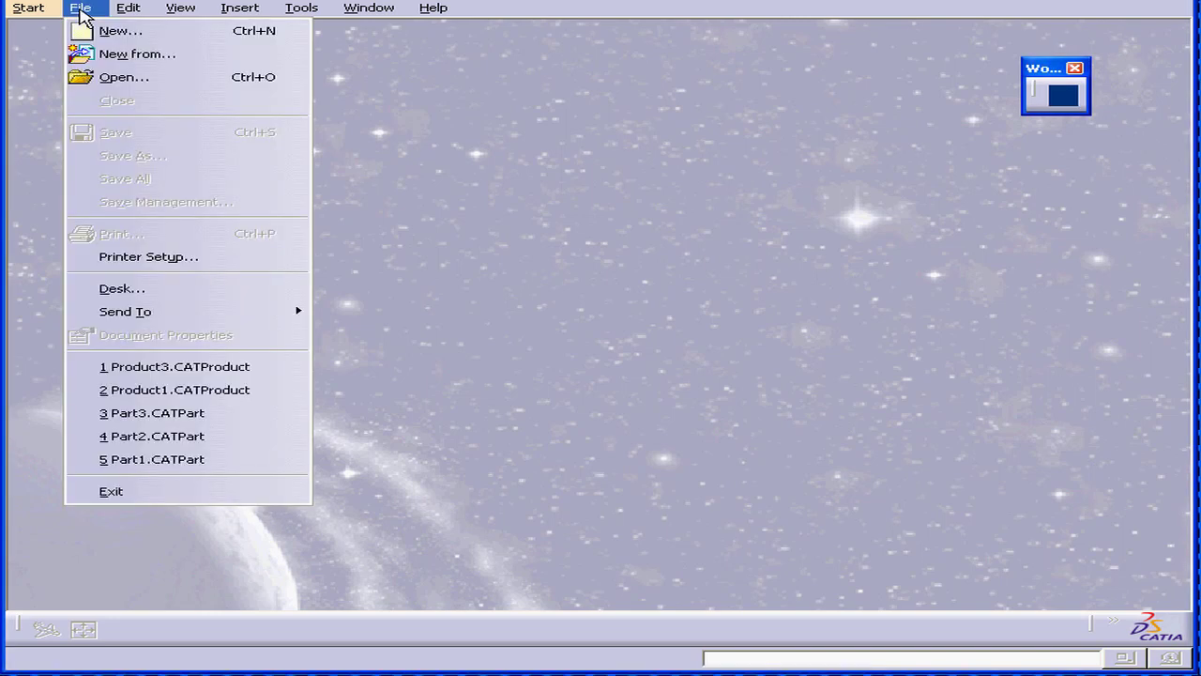
# Open Part1, Part2 and Part3.CATPart from the Parts folder, then rotate the Part3 block.
pyautogui.click(103, 77)
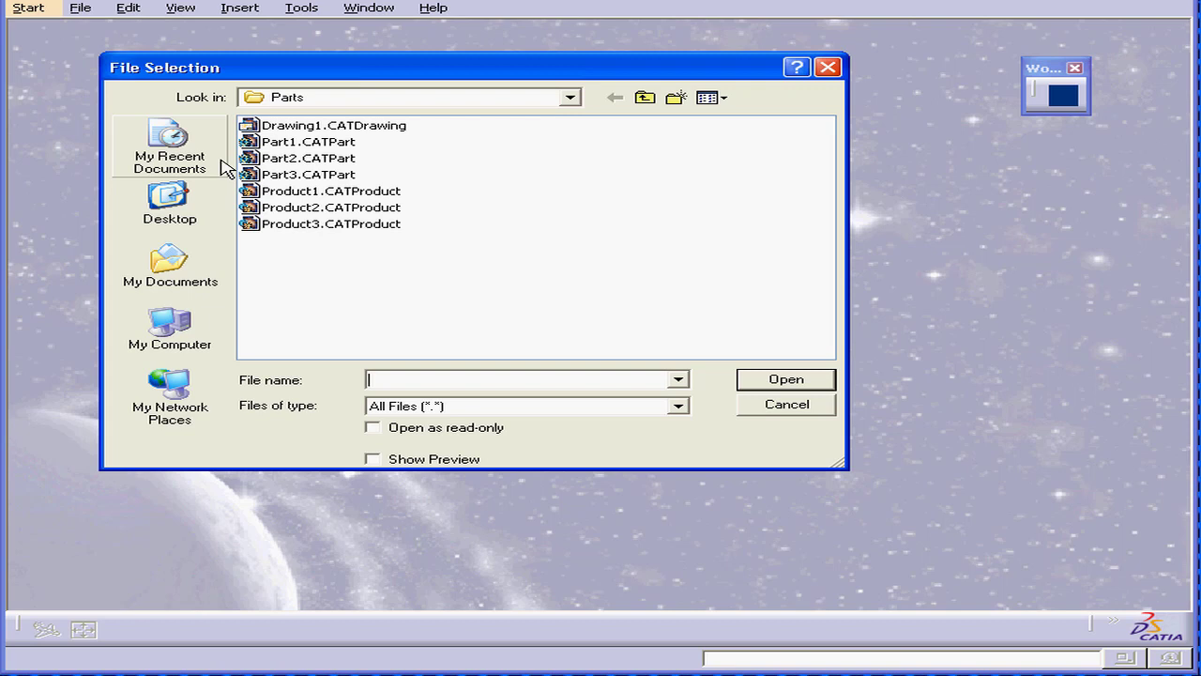
pyautogui.click(309, 145)
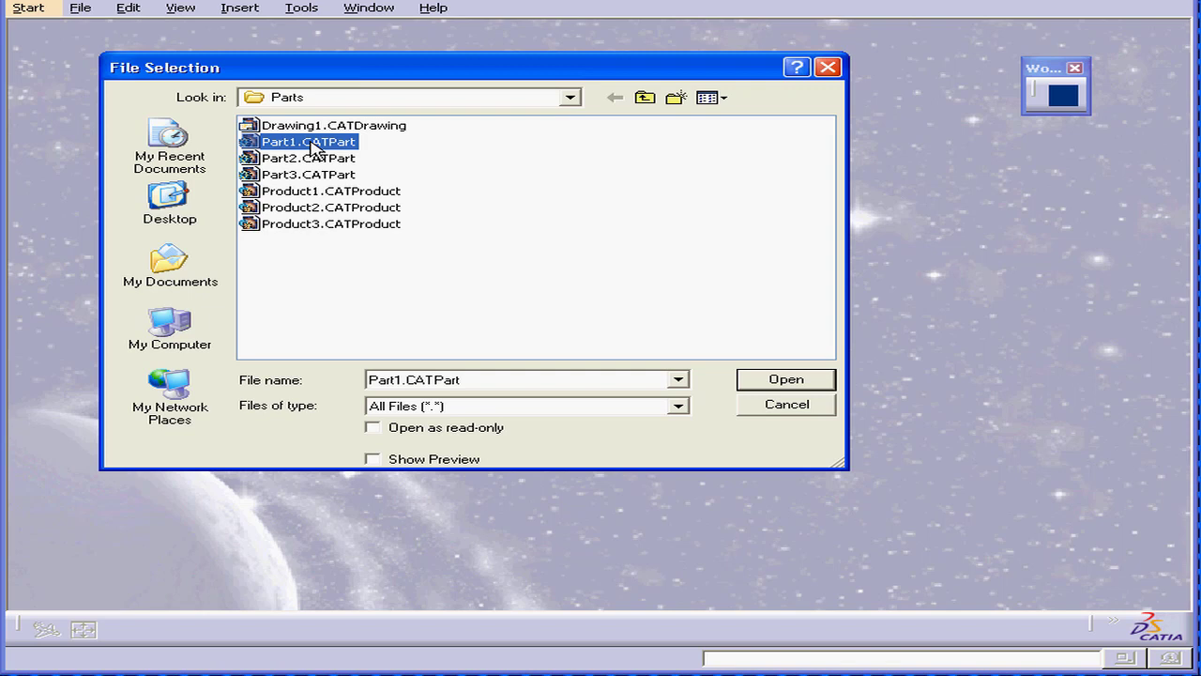
pyautogui.moveTo(364, 144); pyautogui.dragTo(313, 179)
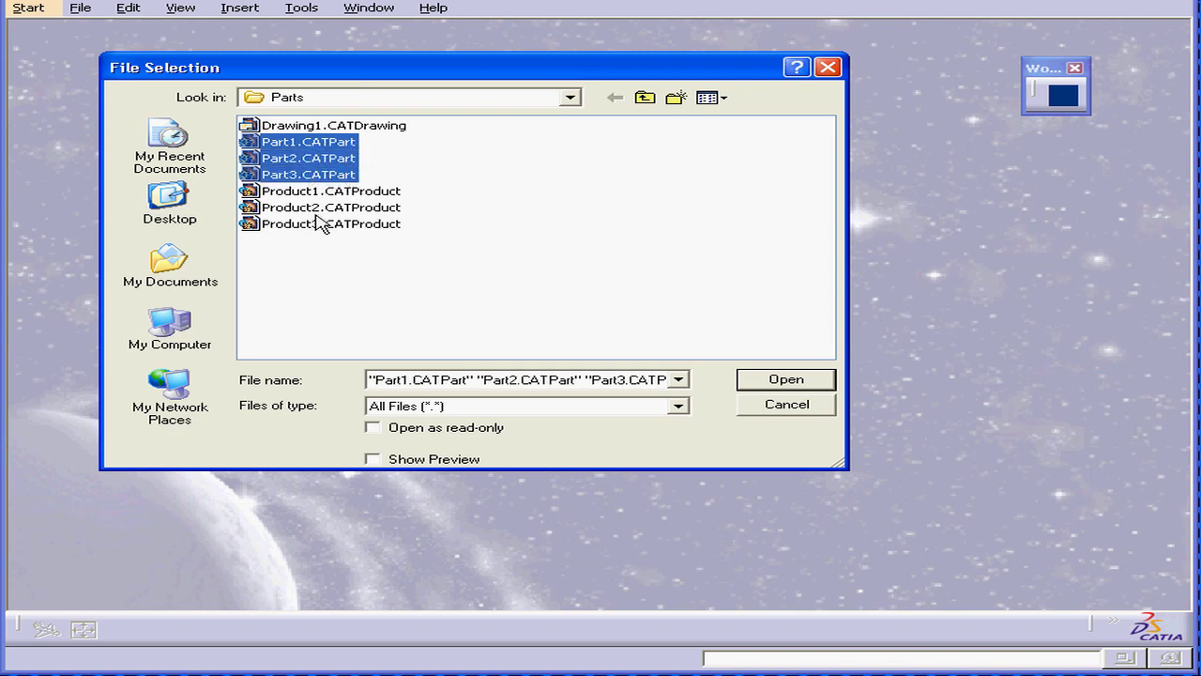
pyautogui.click(371, 379)
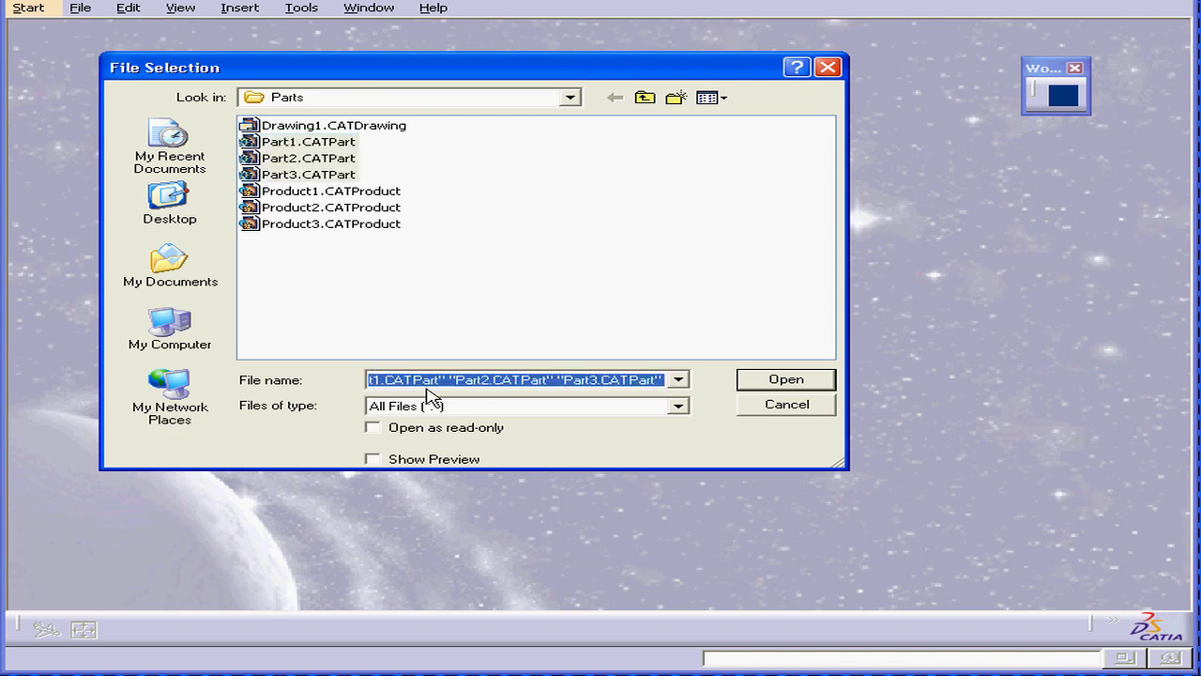
pyautogui.click(783, 382)
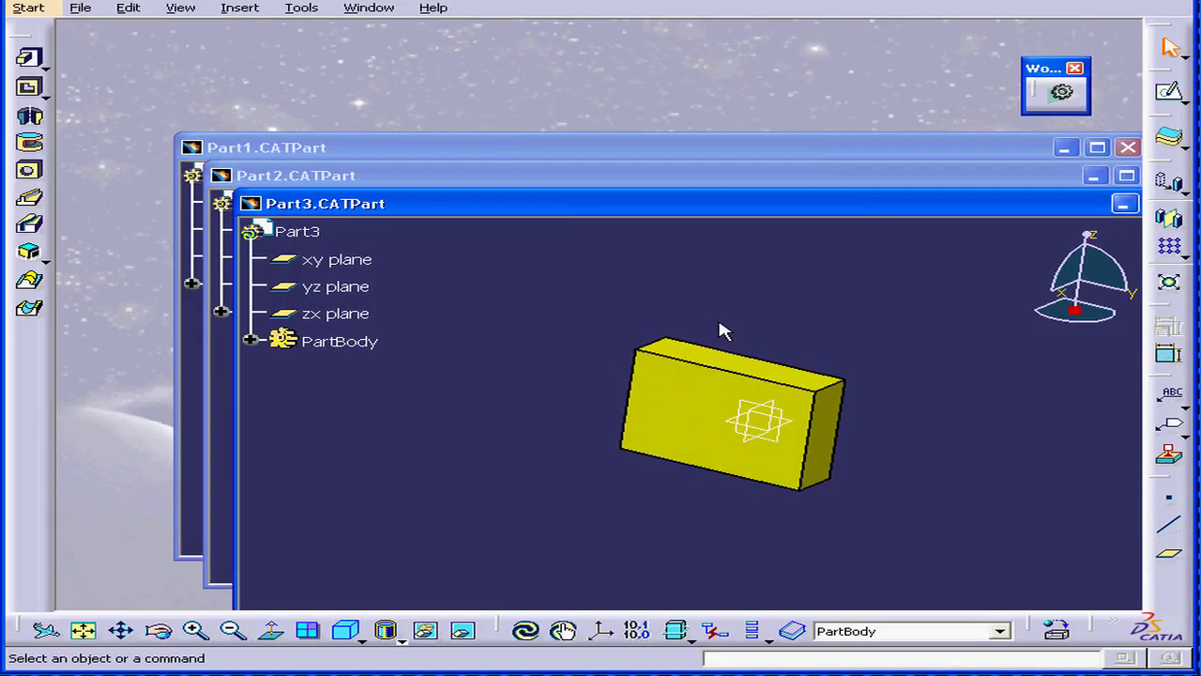
pyautogui.moveTo(723, 330); pyautogui.dragTo(682, 282, button='middle')
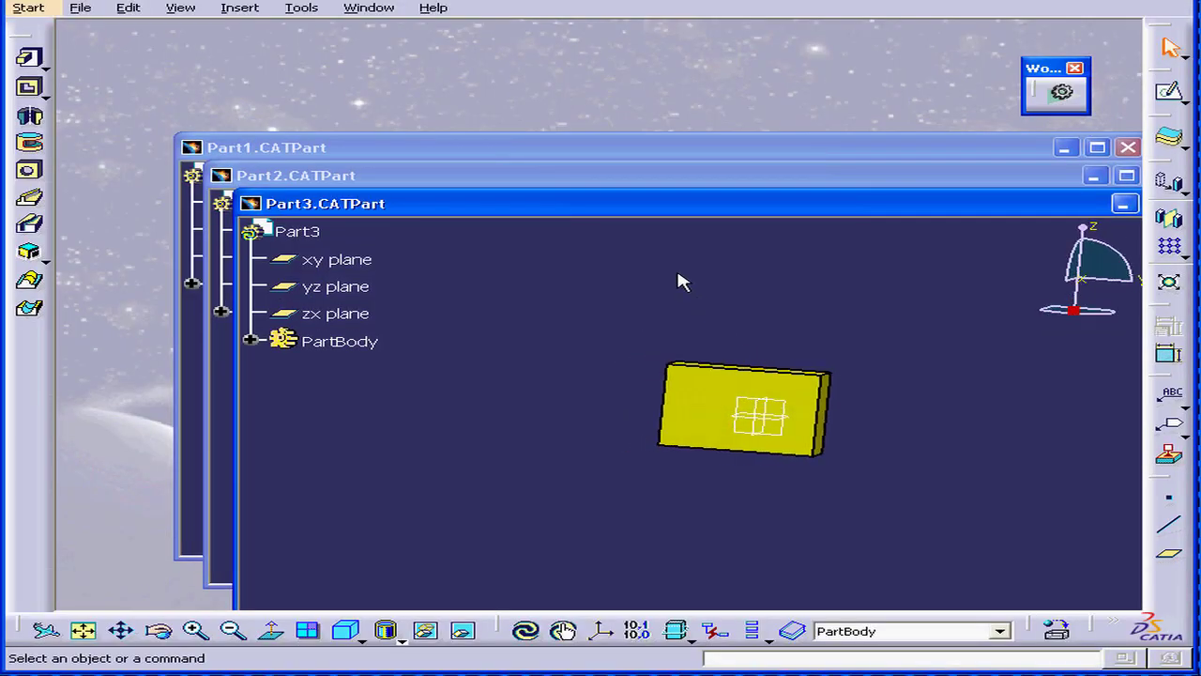
# Bring Part2 then Part1 to the front and tile the part windows vertically.
pyautogui.click(578, 176)
pyautogui.click(567, 152)
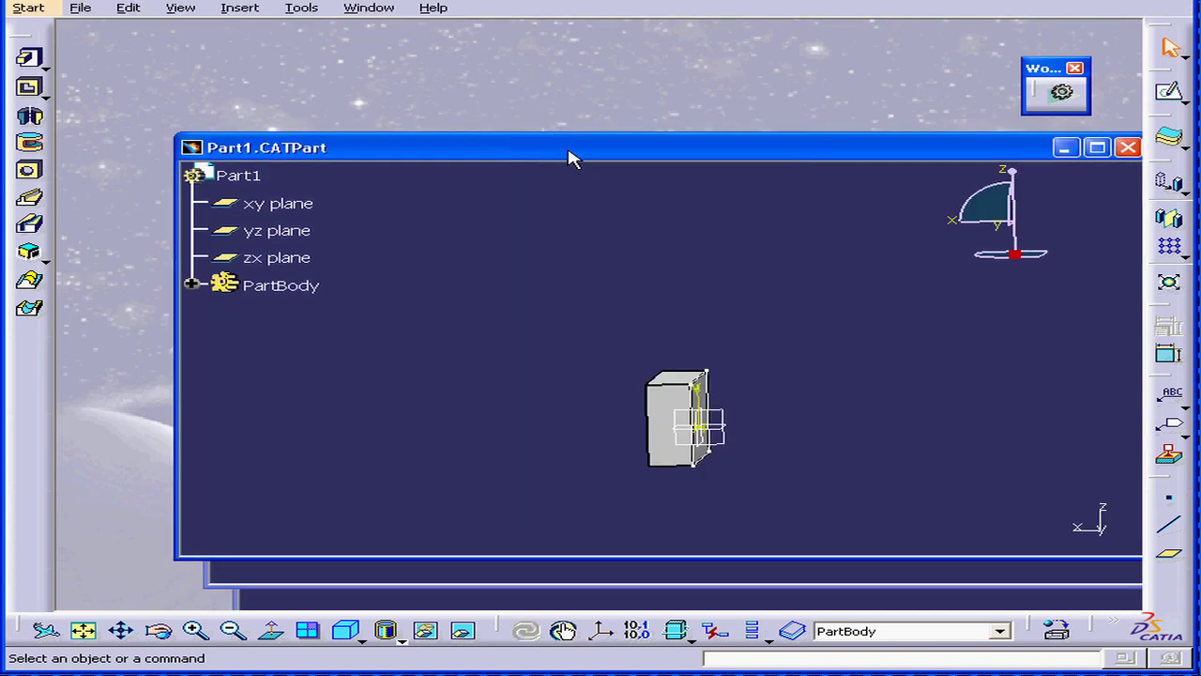
pyautogui.click(374, 12)
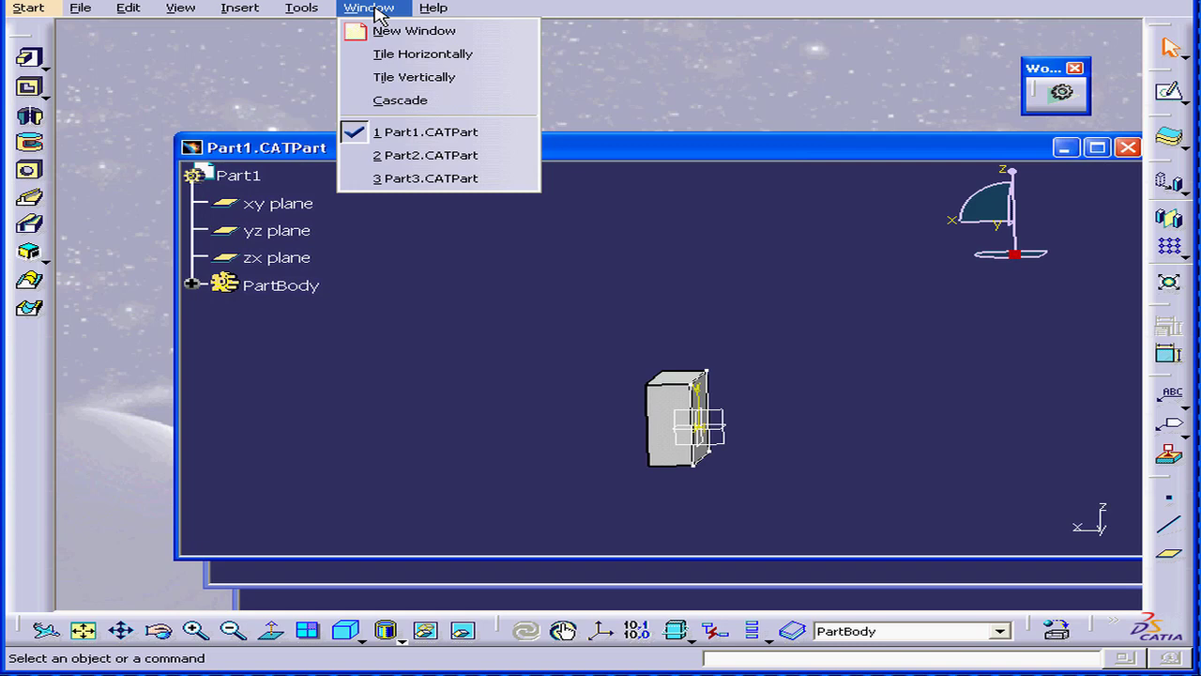
pyautogui.click(414, 77)
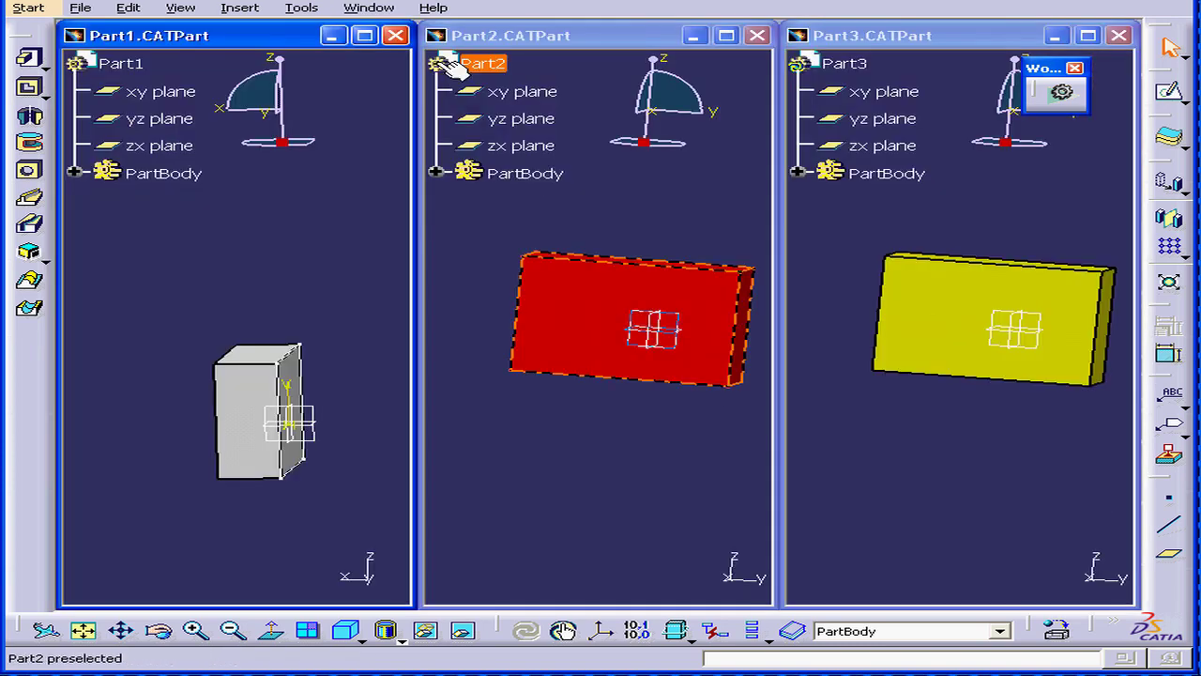
# Tile the windows horizontally, then cascade them and shift Part1's window down-right.
pyautogui.click(368, 9)
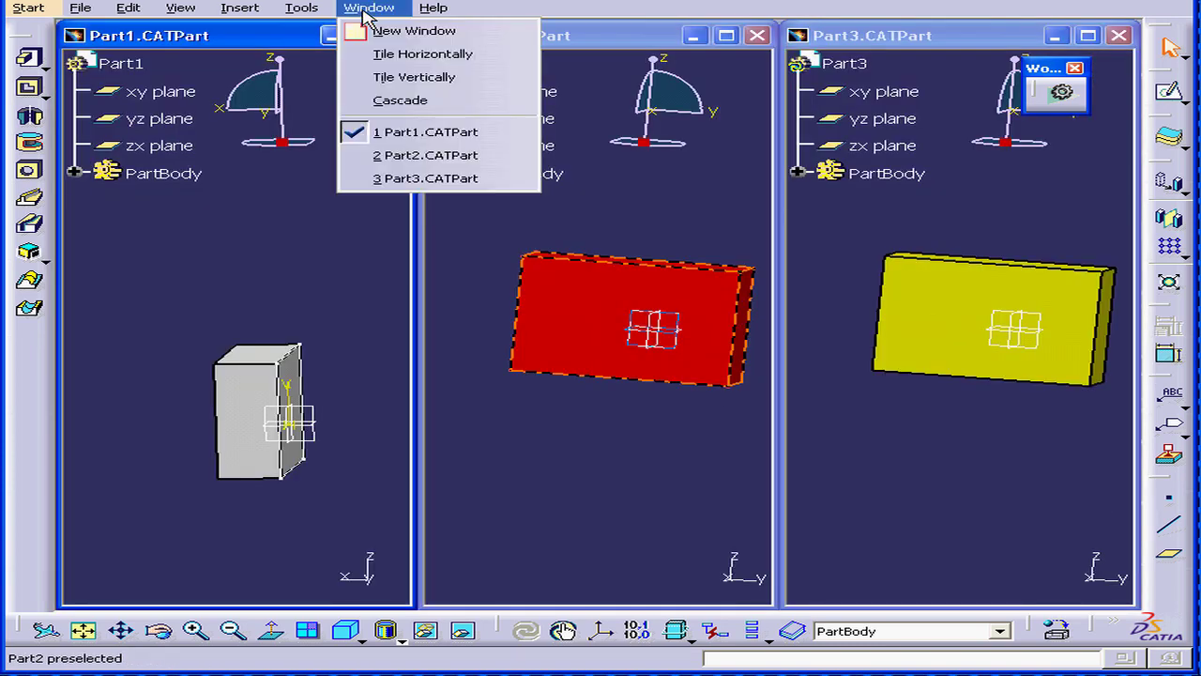
pyautogui.click(415, 54)
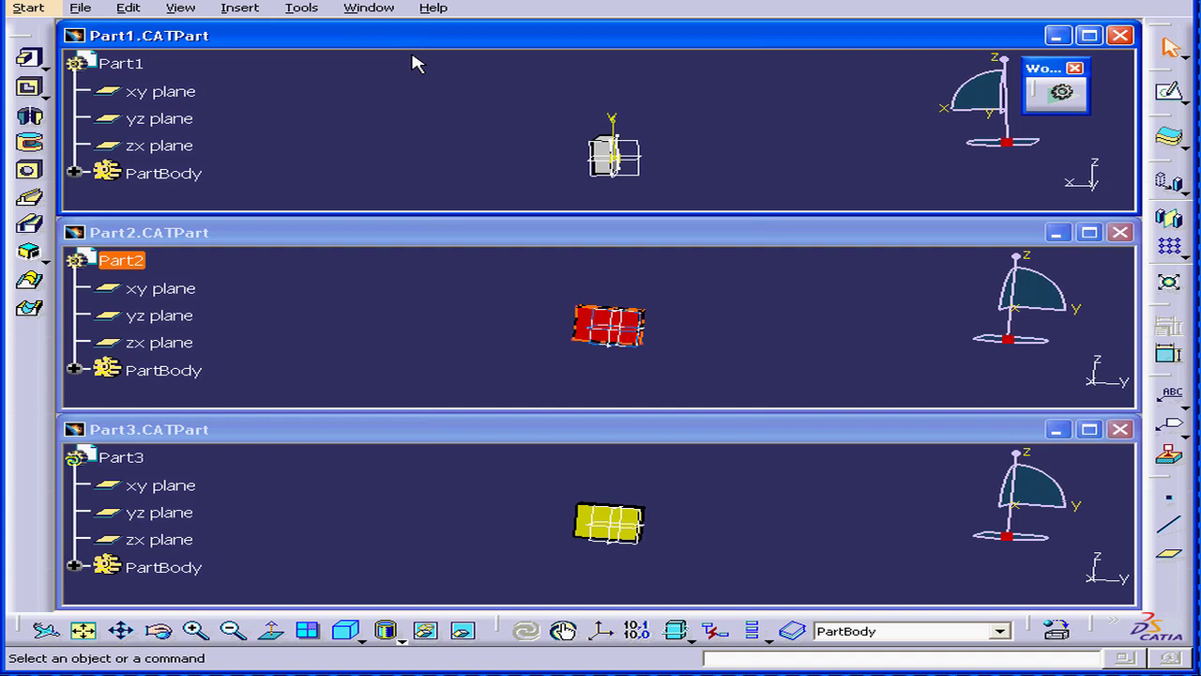
pyautogui.click(375, 9)
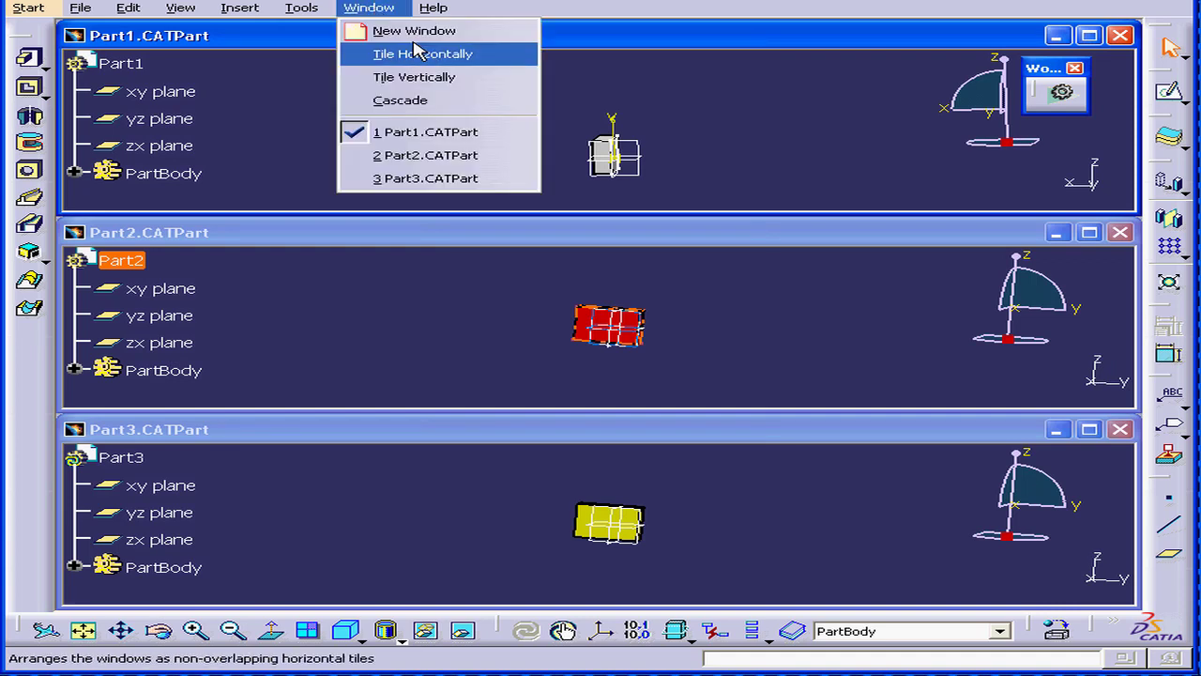
pyautogui.click(401, 101)
pyautogui.moveTo(425, 96); pyautogui.dragTo(466, 129)
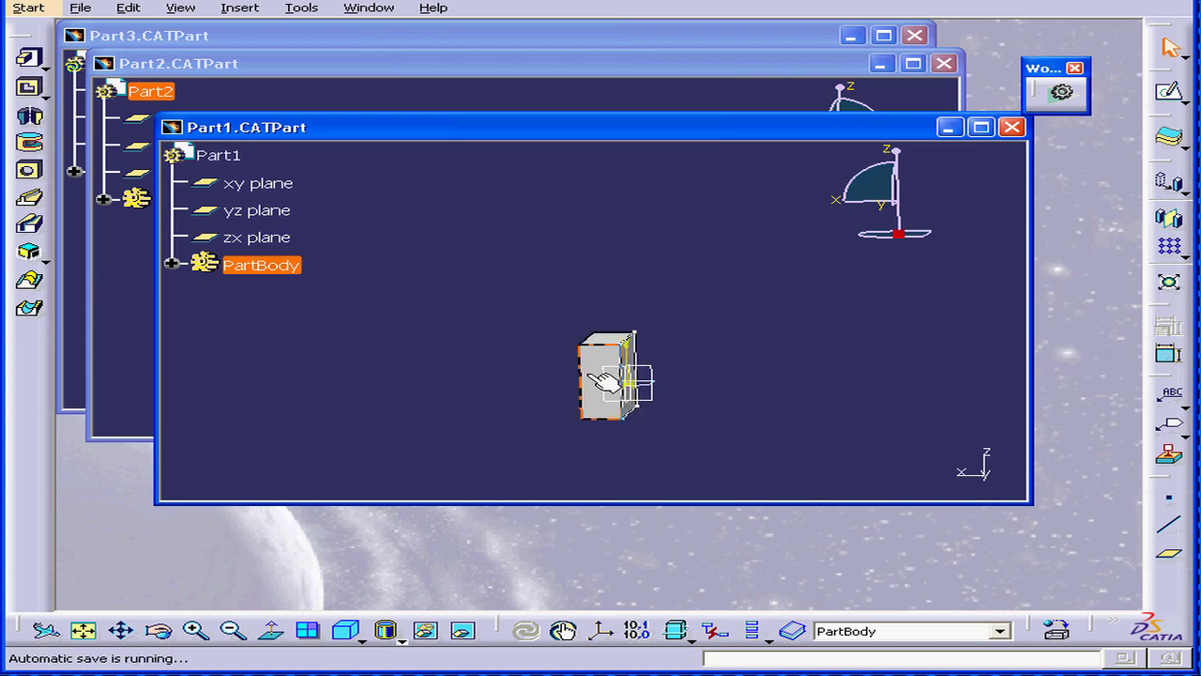
# Pan the Part1 block up and left in its window.
pyautogui.moveTo(600, 380); pyautogui.dragTo(706, 274, button='middle')
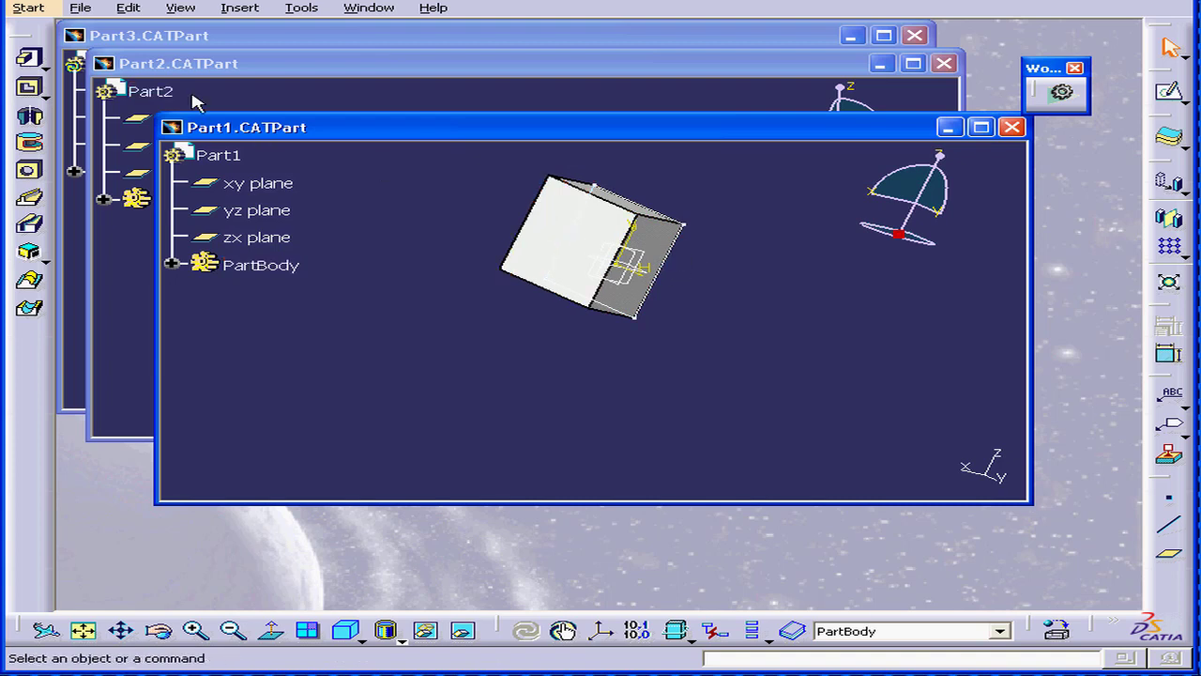
# Open Product1.CATProduct and tile all four windows horizontally in a grid.
pyautogui.click(89, 11)
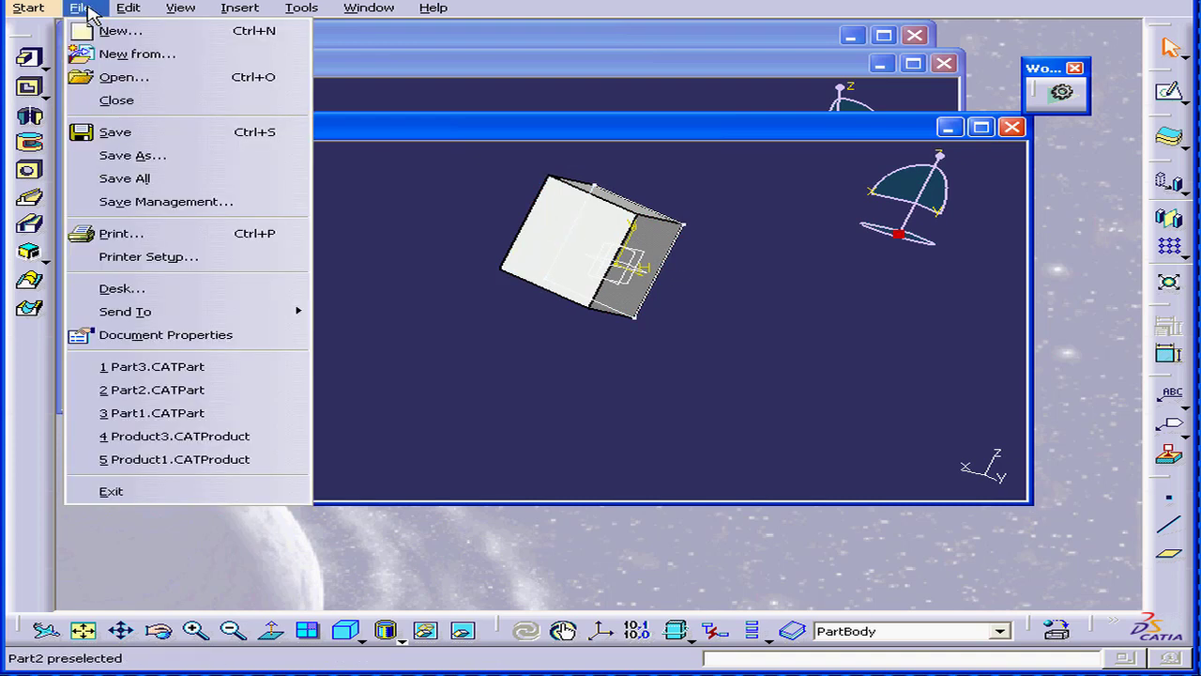
pyautogui.click(150, 78)
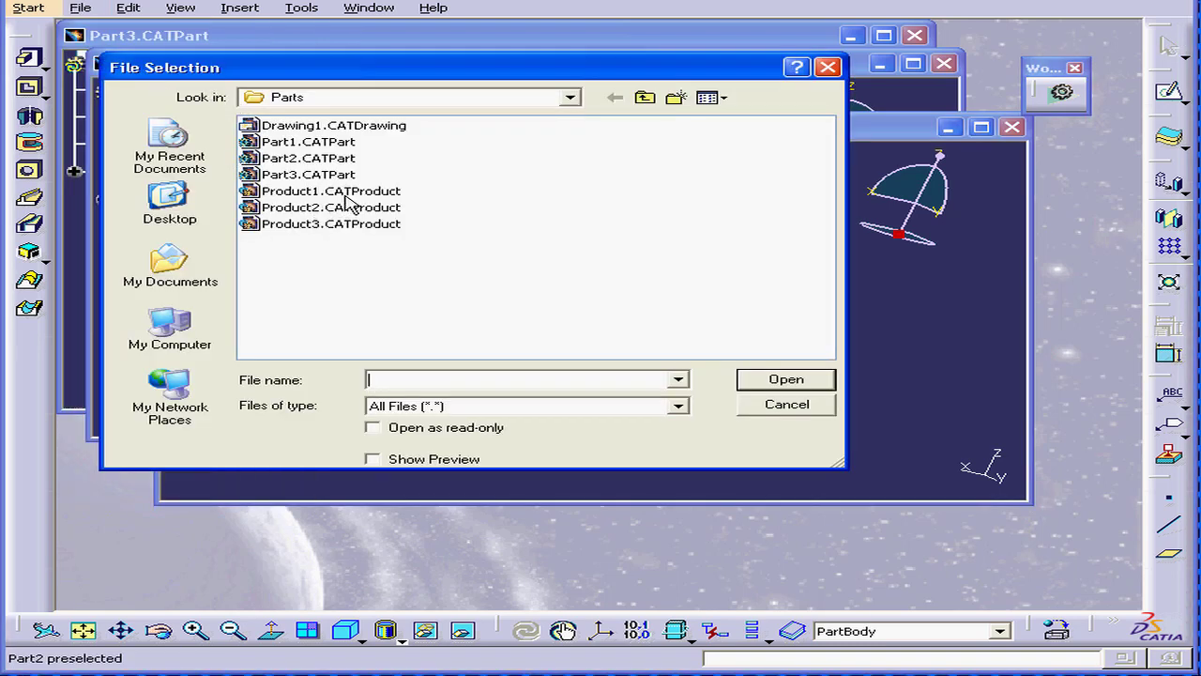
pyautogui.click(347, 193)
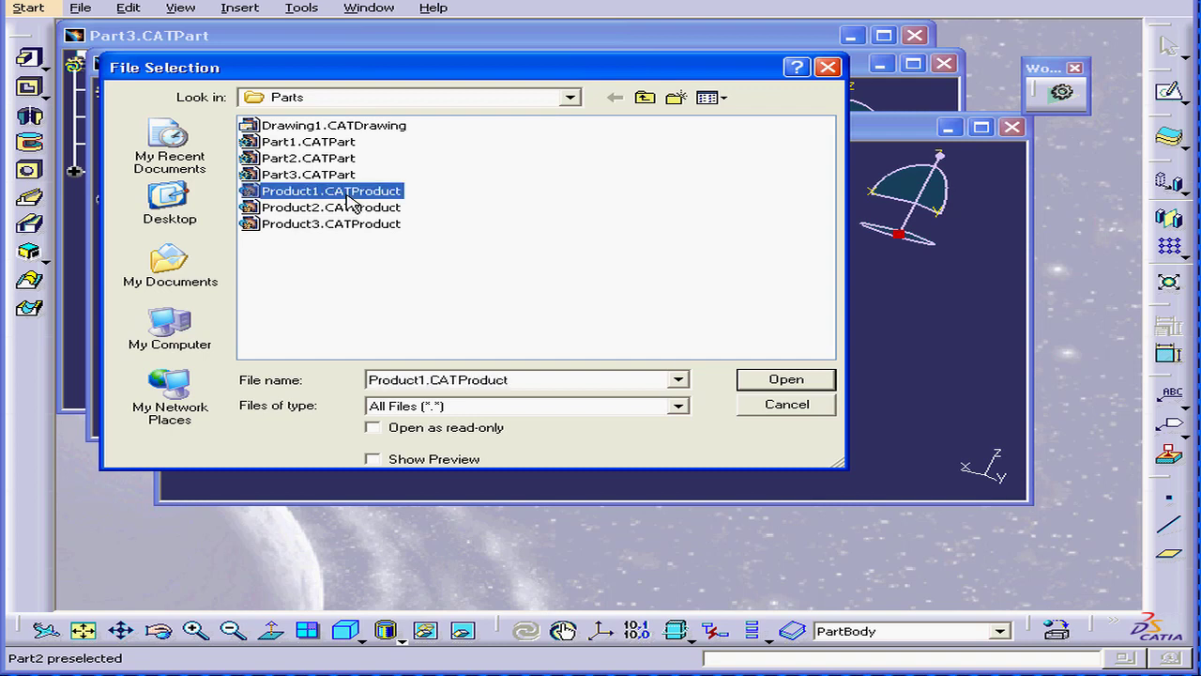
pyautogui.click(785, 379)
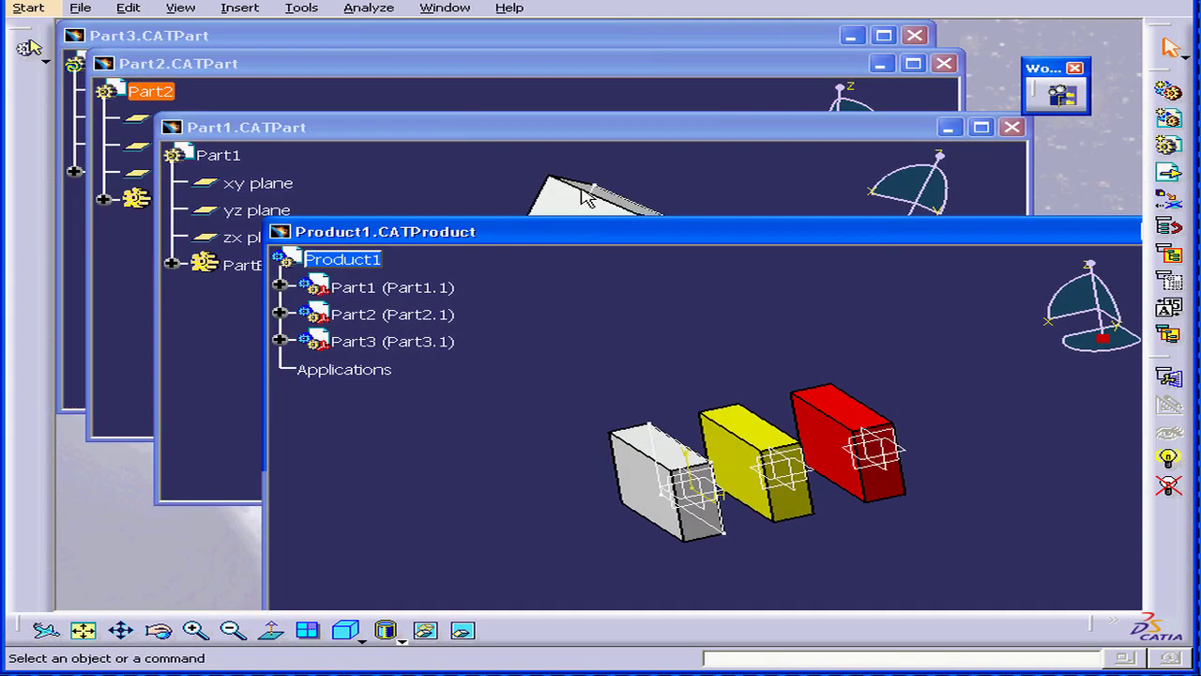
pyautogui.click(434, 9)
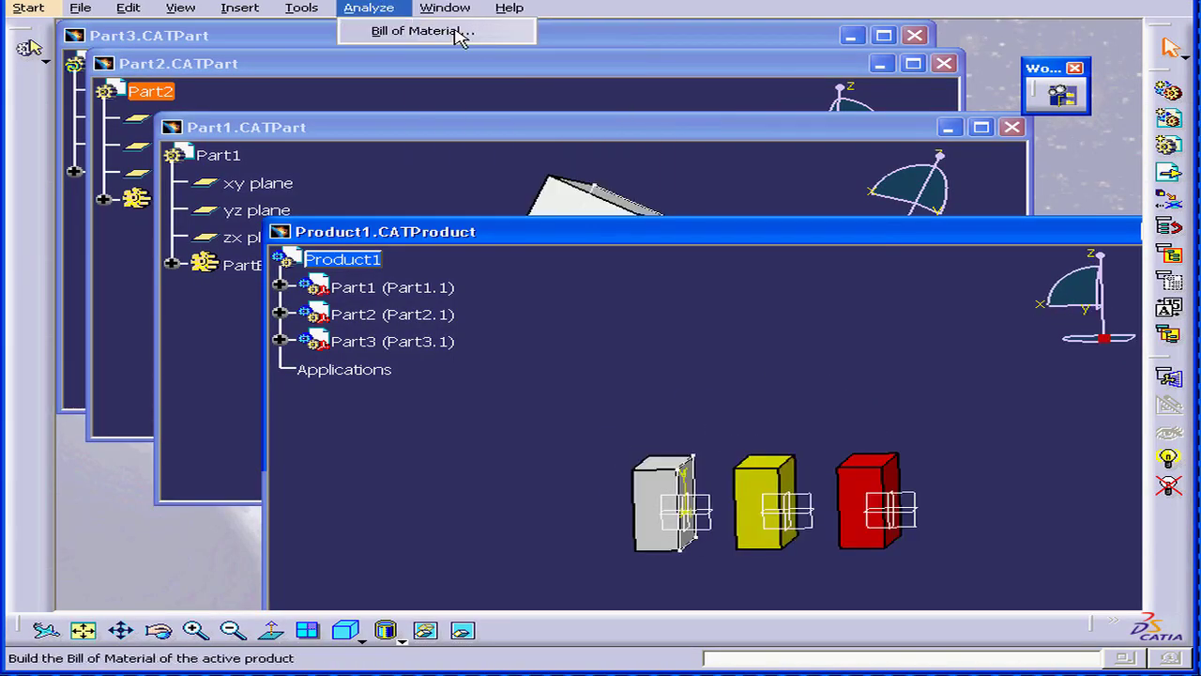
pyautogui.click(505, 52)
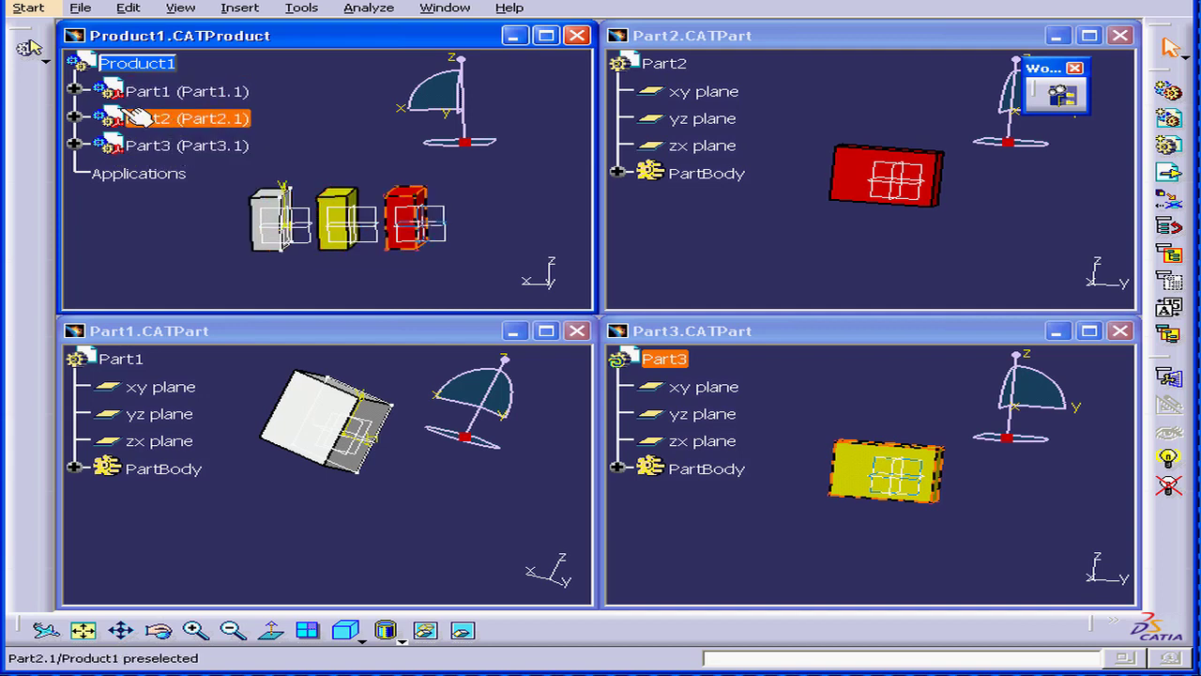
# Expand Part1 and its PartBody in both the Product1 and Part1 trees.
pyautogui.click(74, 91)
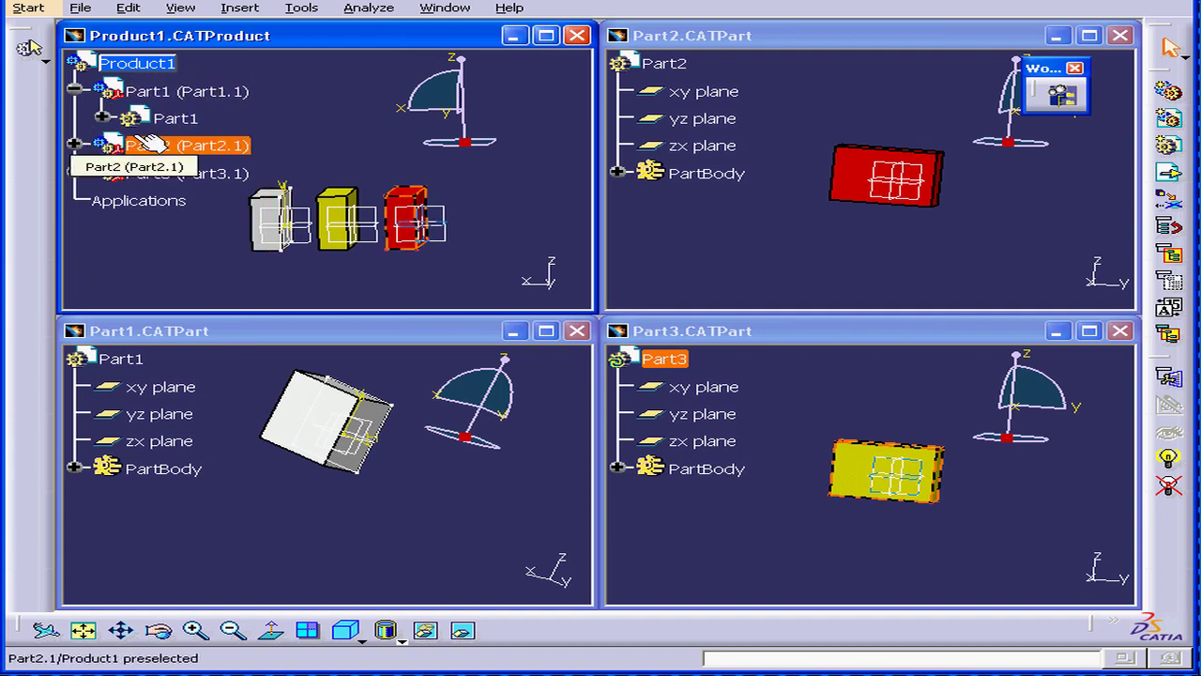
pyautogui.click(102, 117)
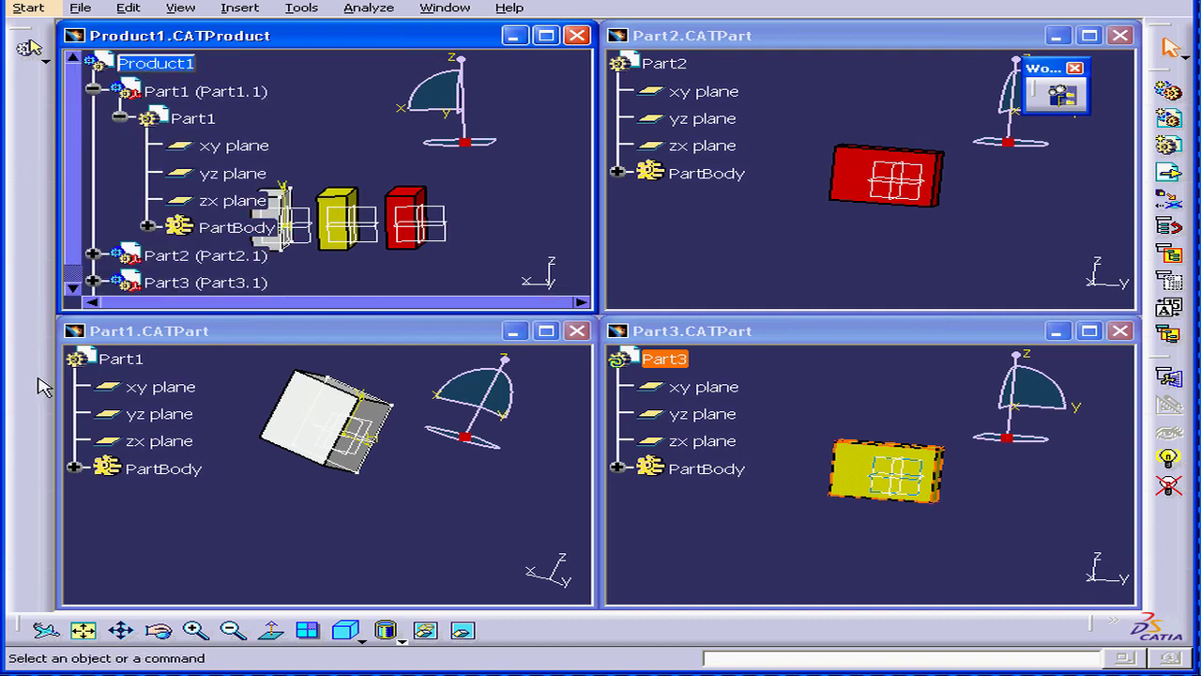
pyautogui.click(107, 357)
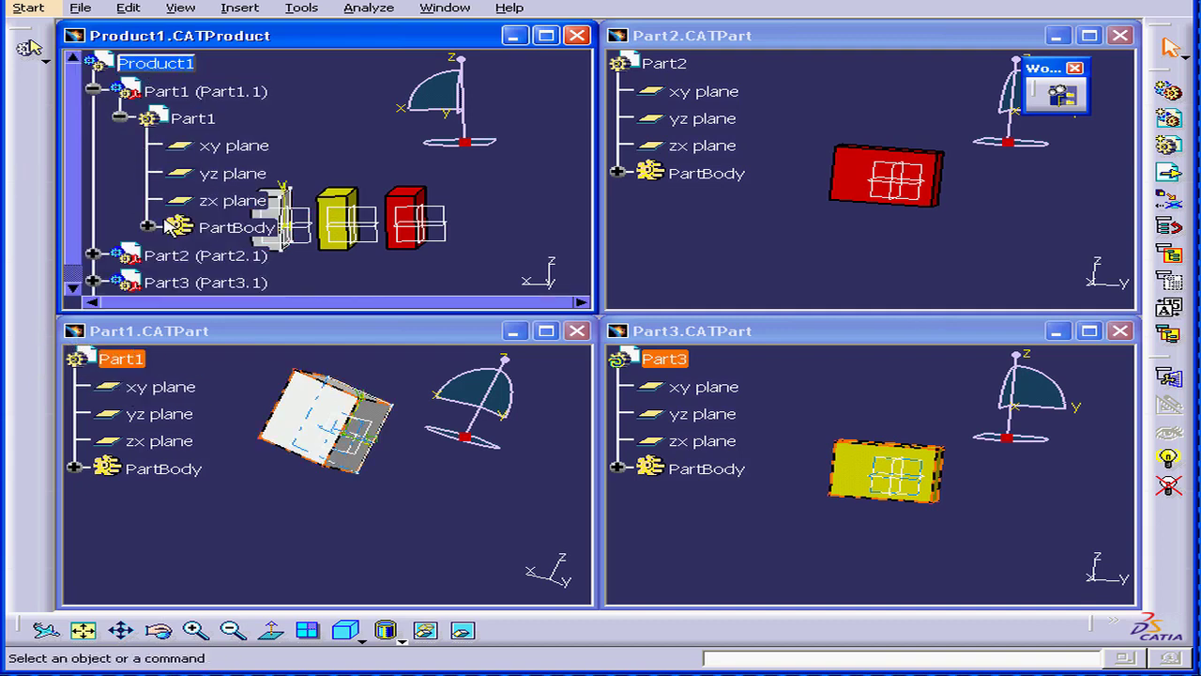
pyautogui.click(342, 224)
pyautogui.moveTo(328, 217); pyautogui.dragTo(436, 216, button='middle')
pyautogui.click(205, 91)
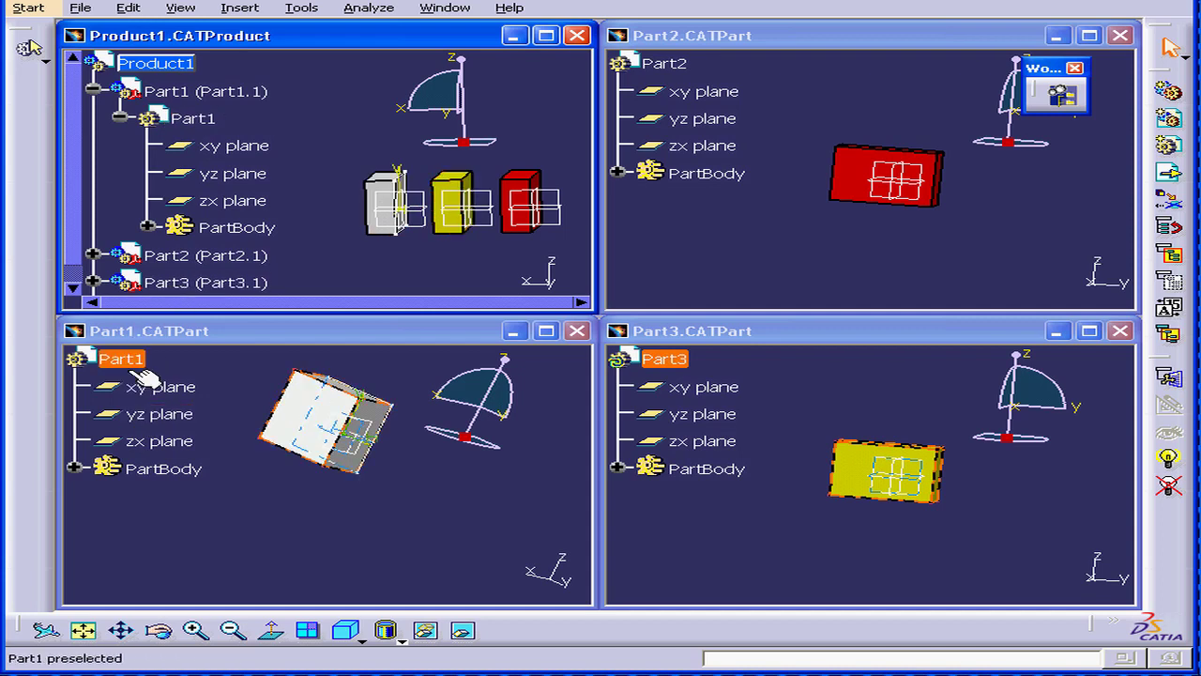
pyautogui.click(147, 226)
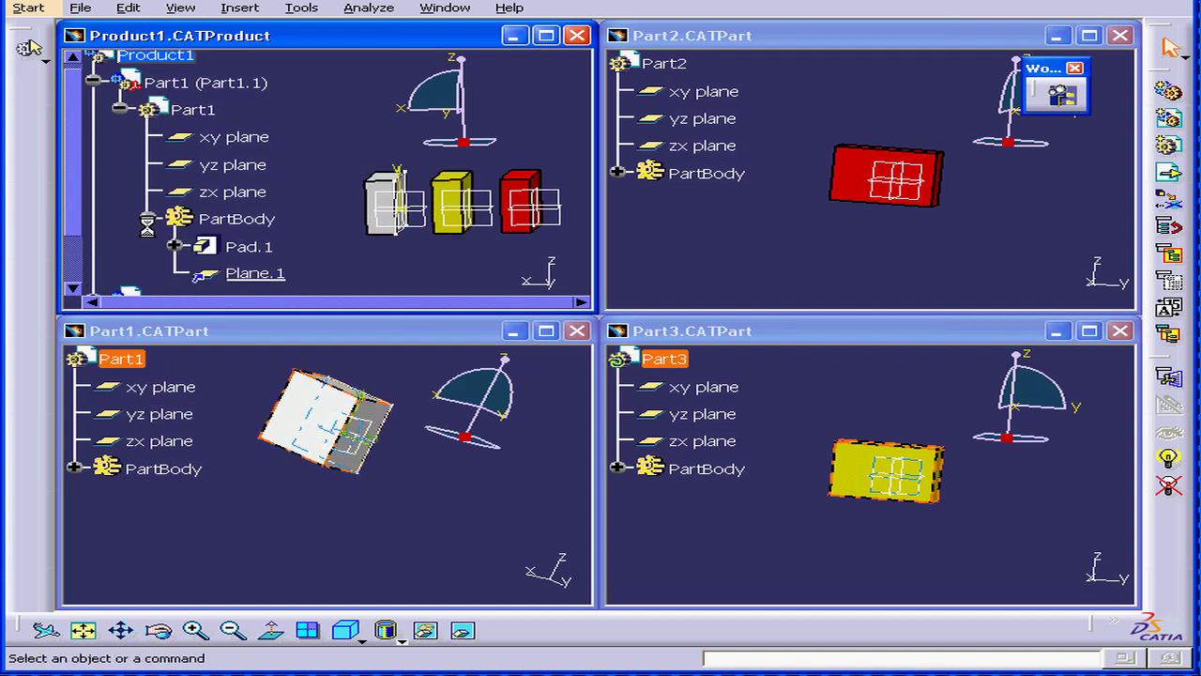
pyautogui.click(73, 467)
pyautogui.click(73, 468)
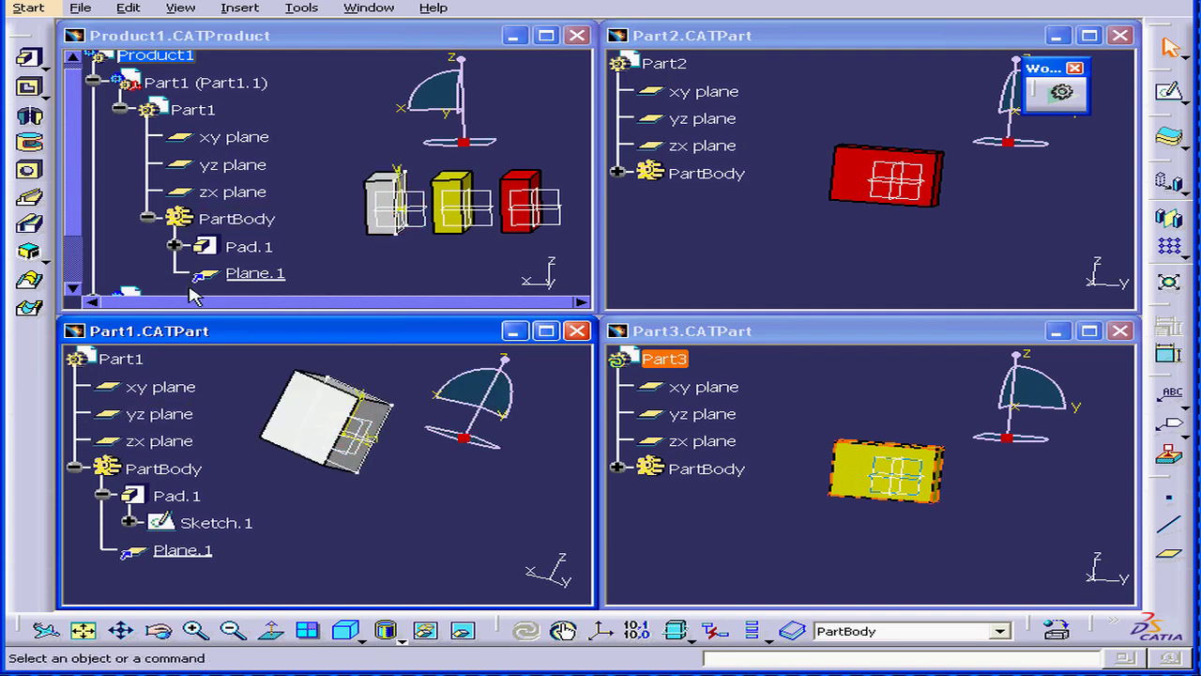
pyautogui.click(86, 231)
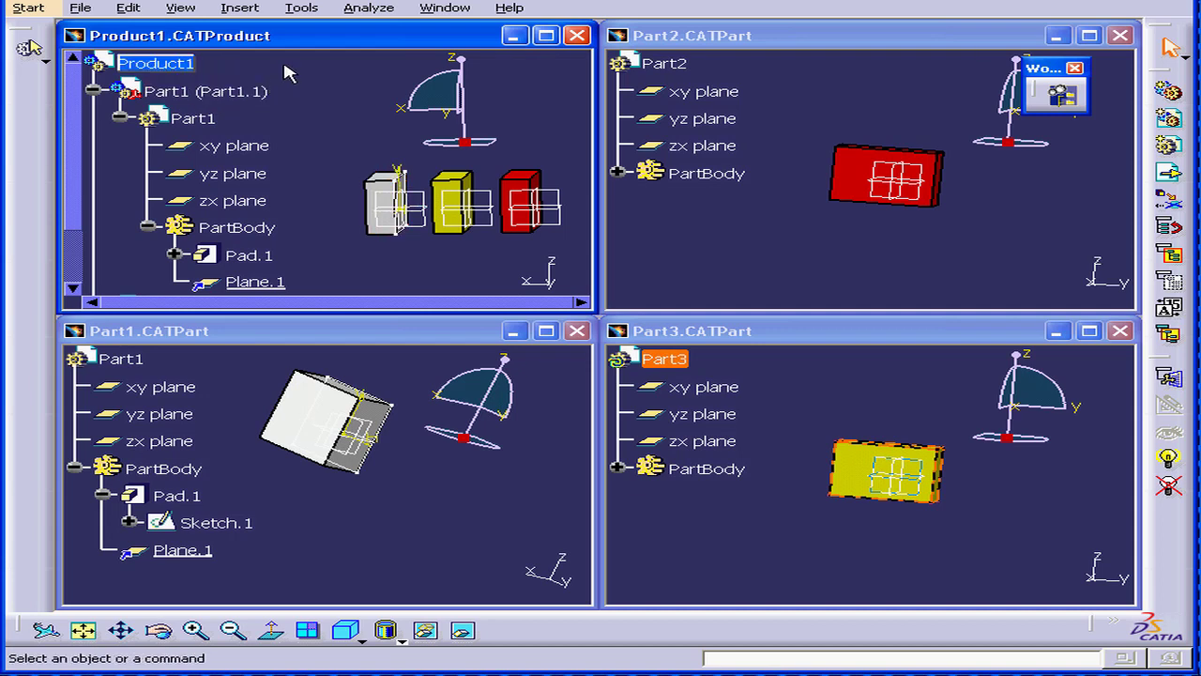
# Start File > Open and select Product2 and Product3.CATProduct.
pyautogui.click(81, 8)
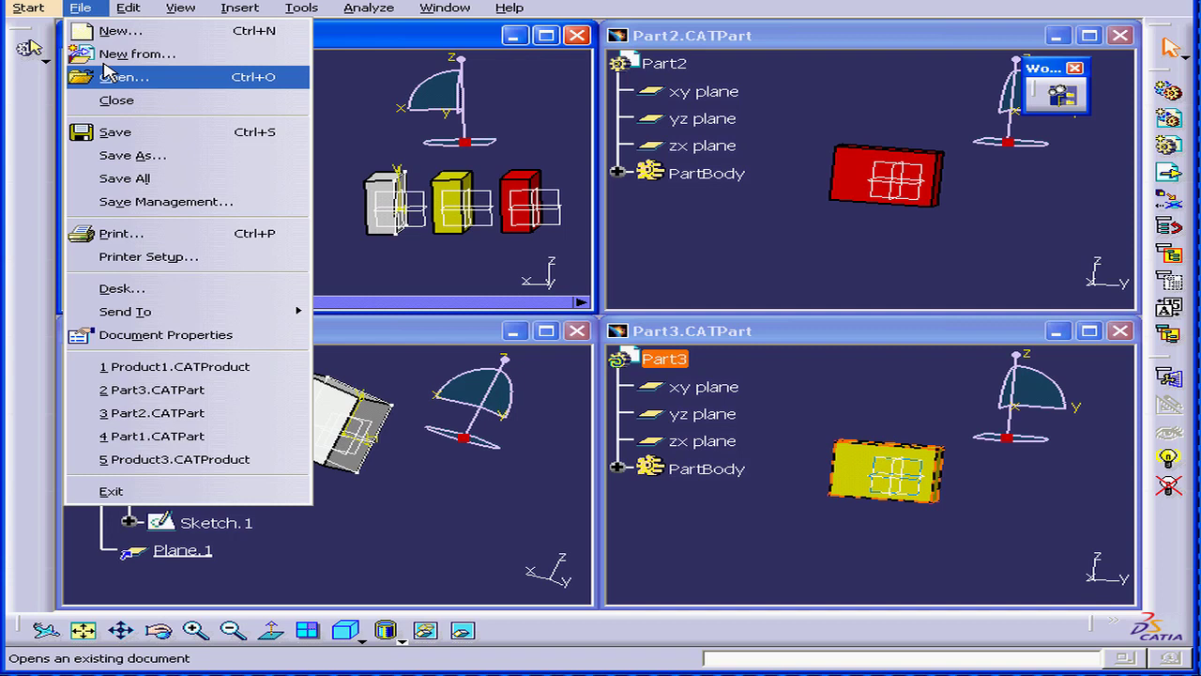
pyautogui.click(141, 77)
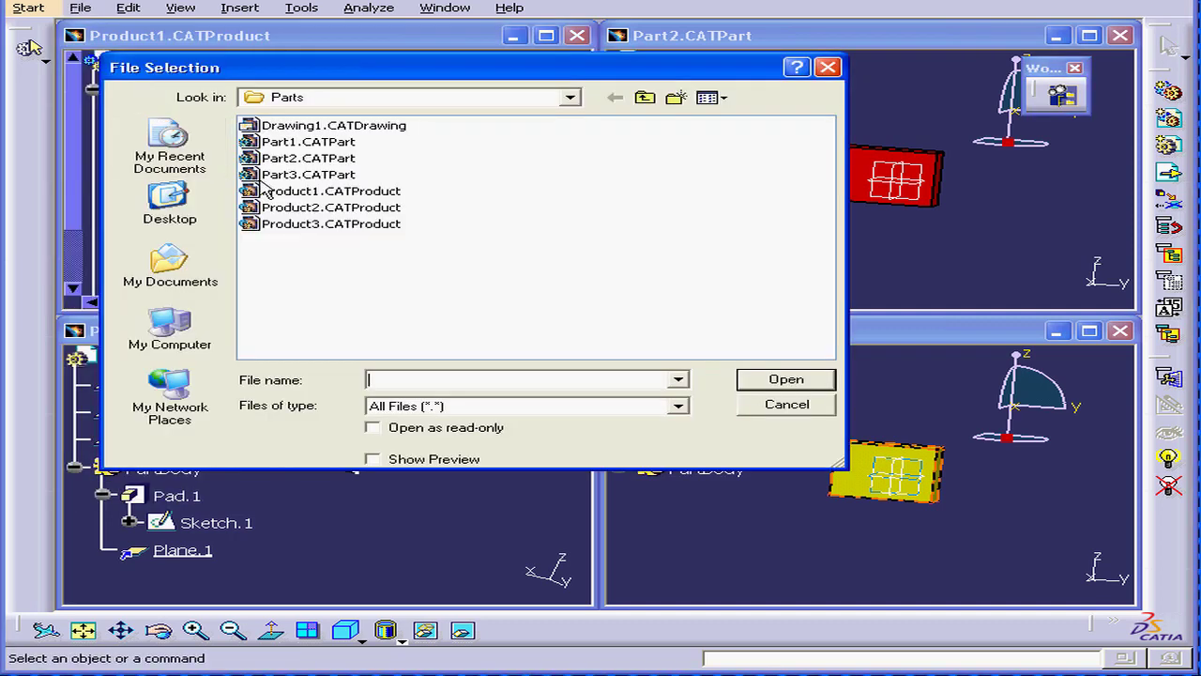
pyautogui.click(390, 208)
pyautogui.keyDown('ctrl'); pyautogui.click(368, 224); pyautogui.keyUp('ctrl')
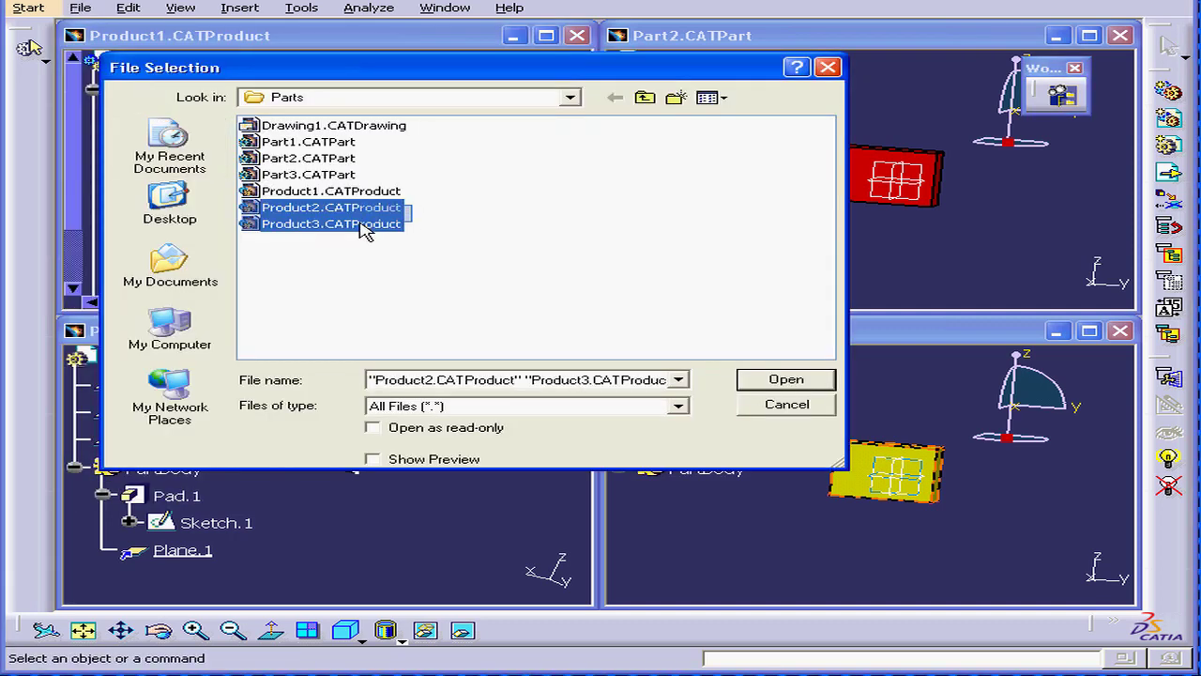
# Open Product3, tile all six windows horizontally, then activate the Part1 and Product1 windows.
pyautogui.click(742, 379)
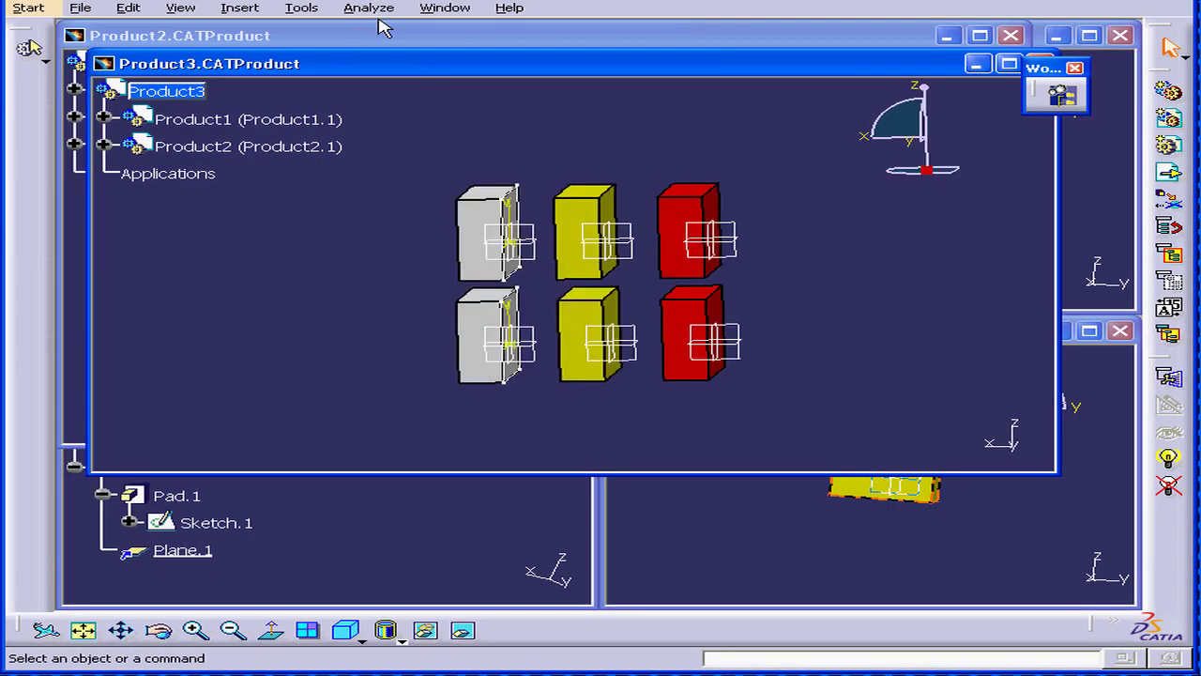
pyautogui.click(445, 8)
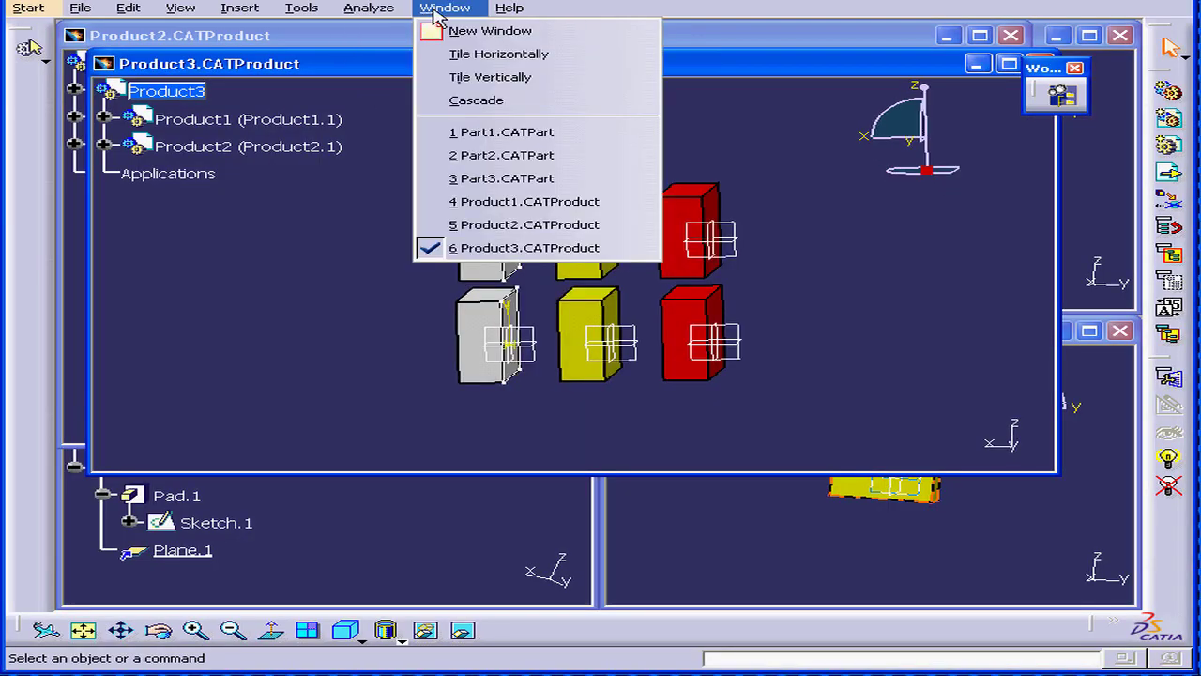
pyautogui.click(497, 58)
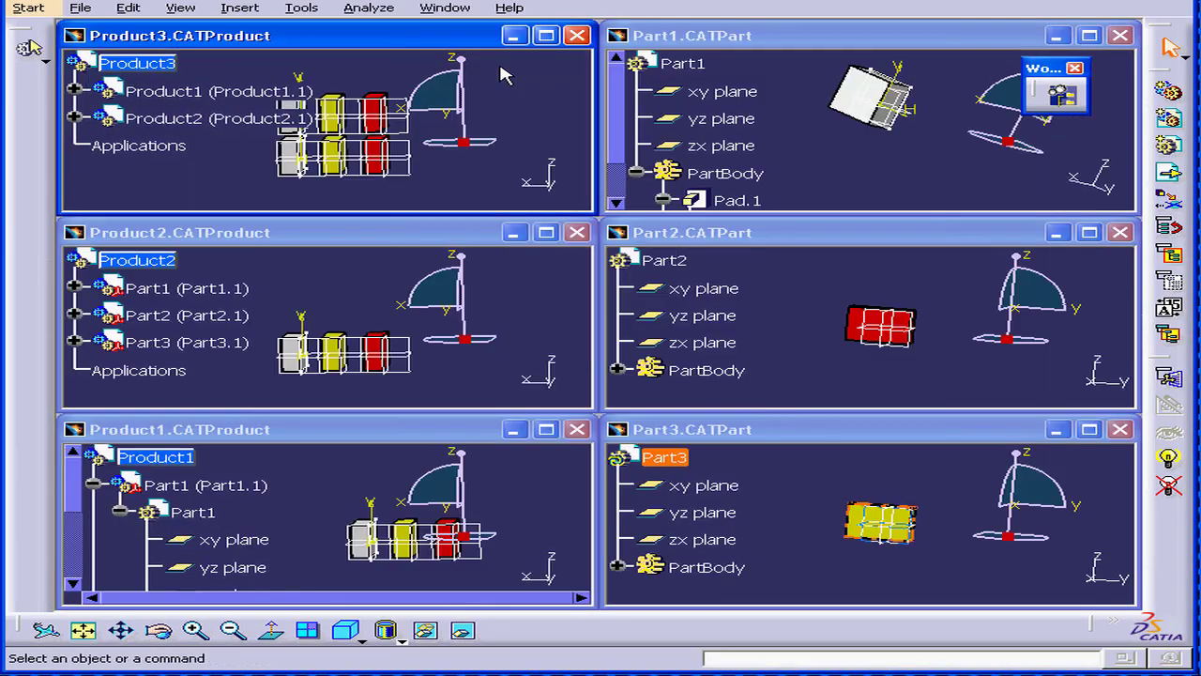
pyautogui.click(636, 172)
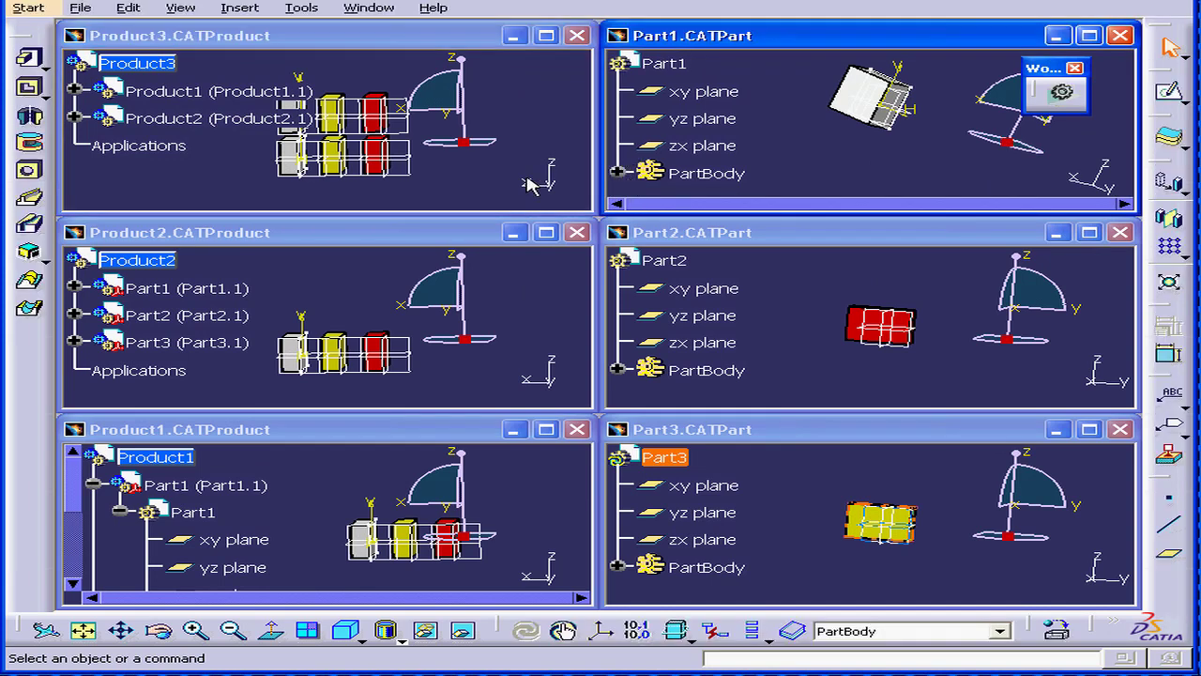
pyautogui.click(94, 484)
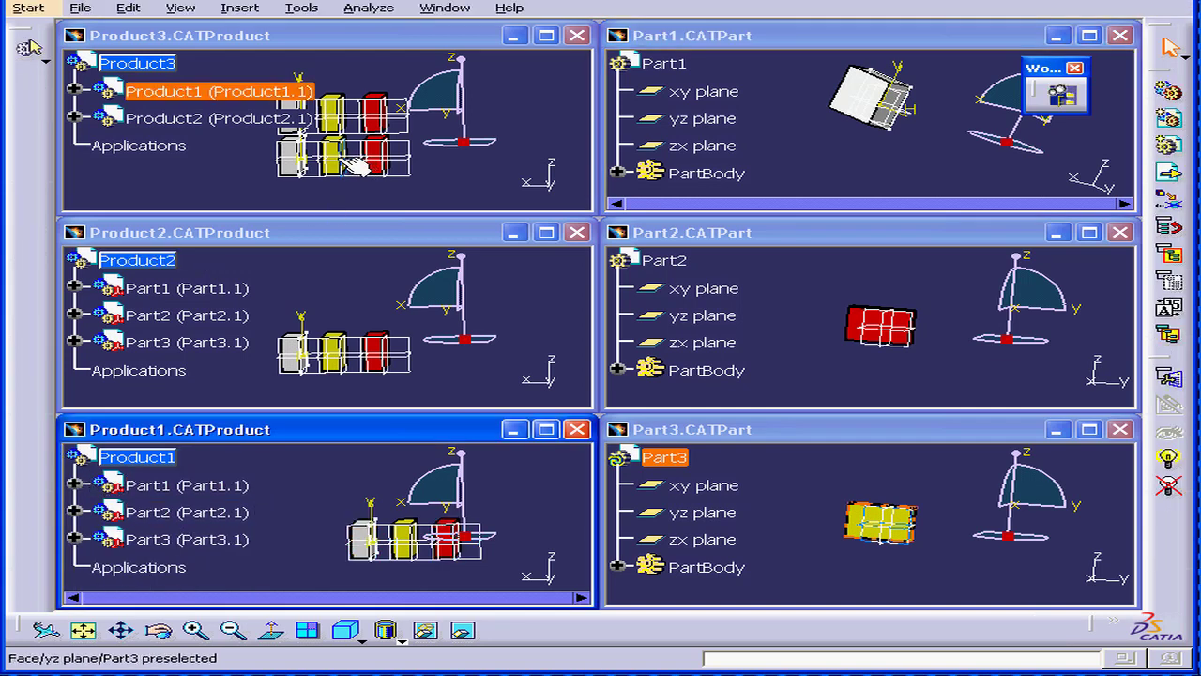
# Expand Product1 and Part1.1 in the Product3 tree and Part1.1 in Product1's tree.
pyautogui.moveTo(361, 171); pyautogui.dragTo(490, 190, button='middle')
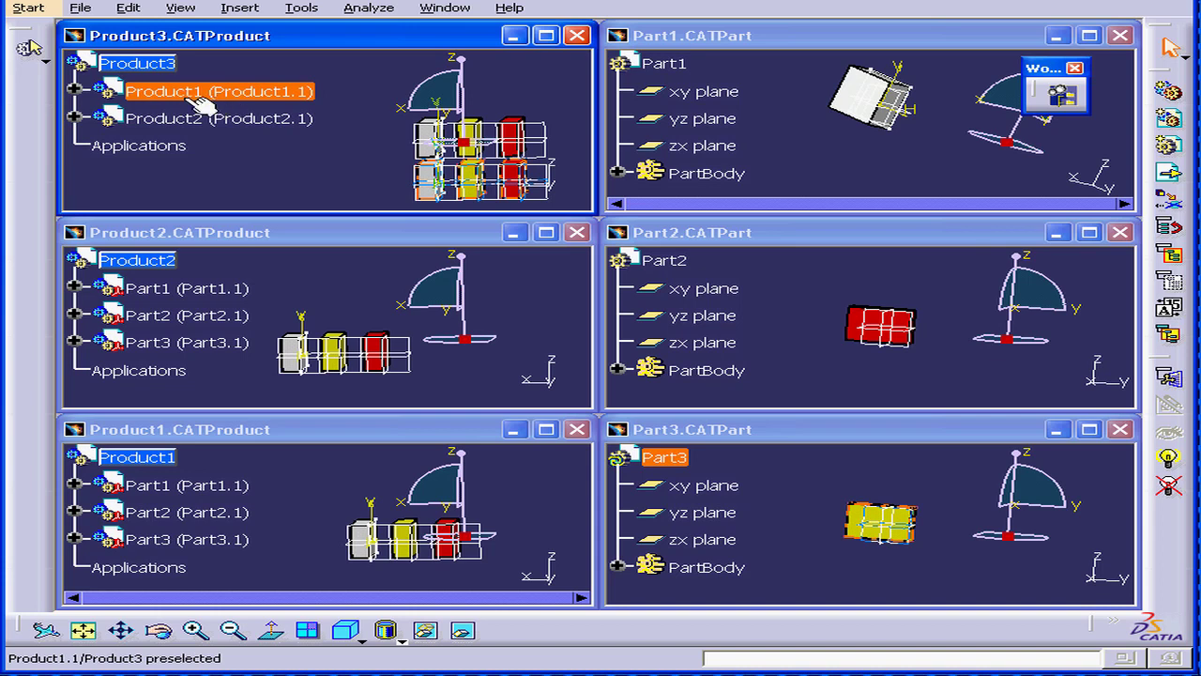
pyautogui.click(74, 91)
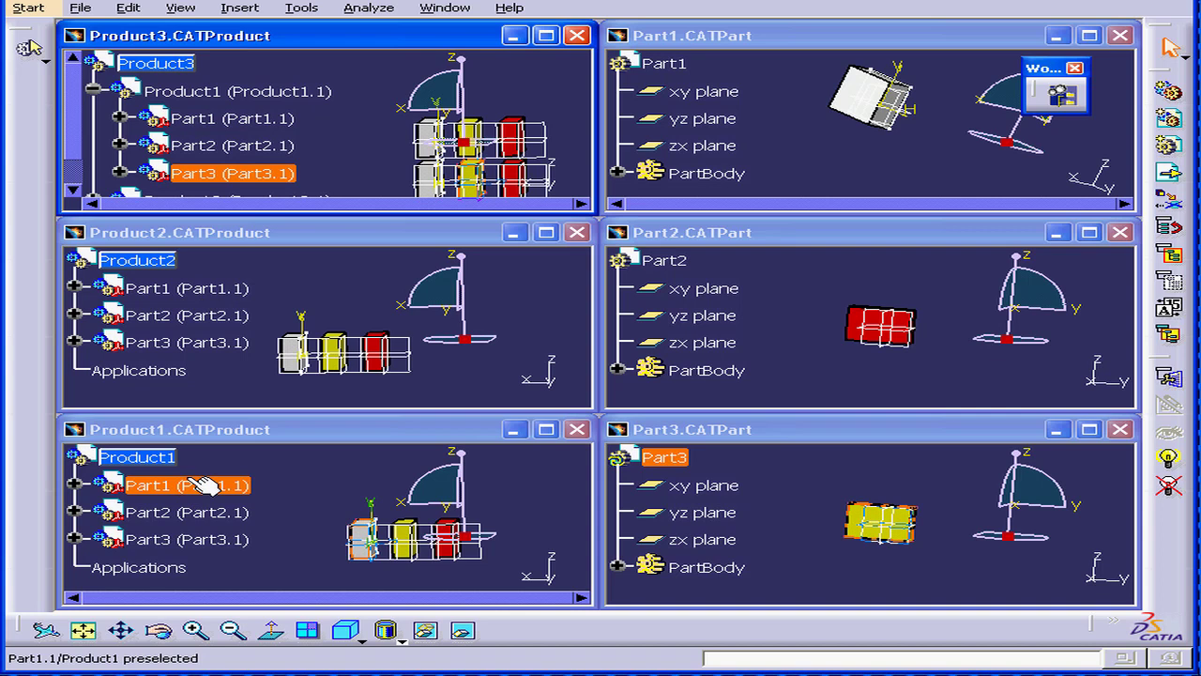
pyautogui.click(119, 118)
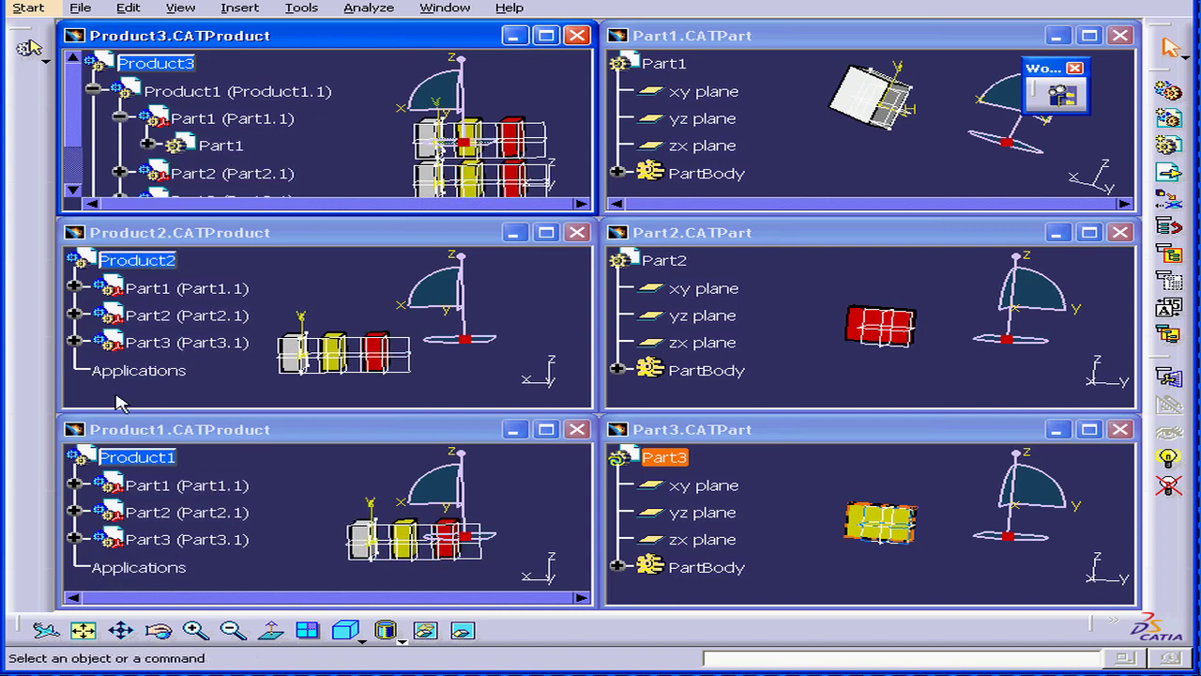
pyautogui.click(74, 484)
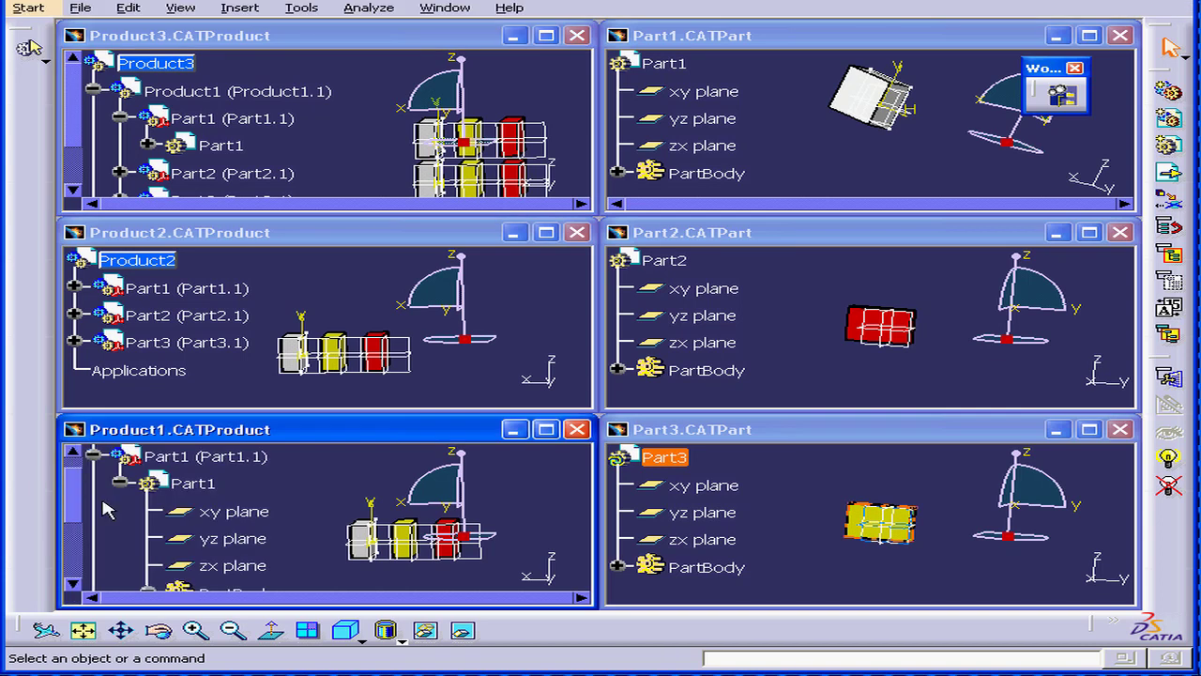
pyautogui.click(204, 456)
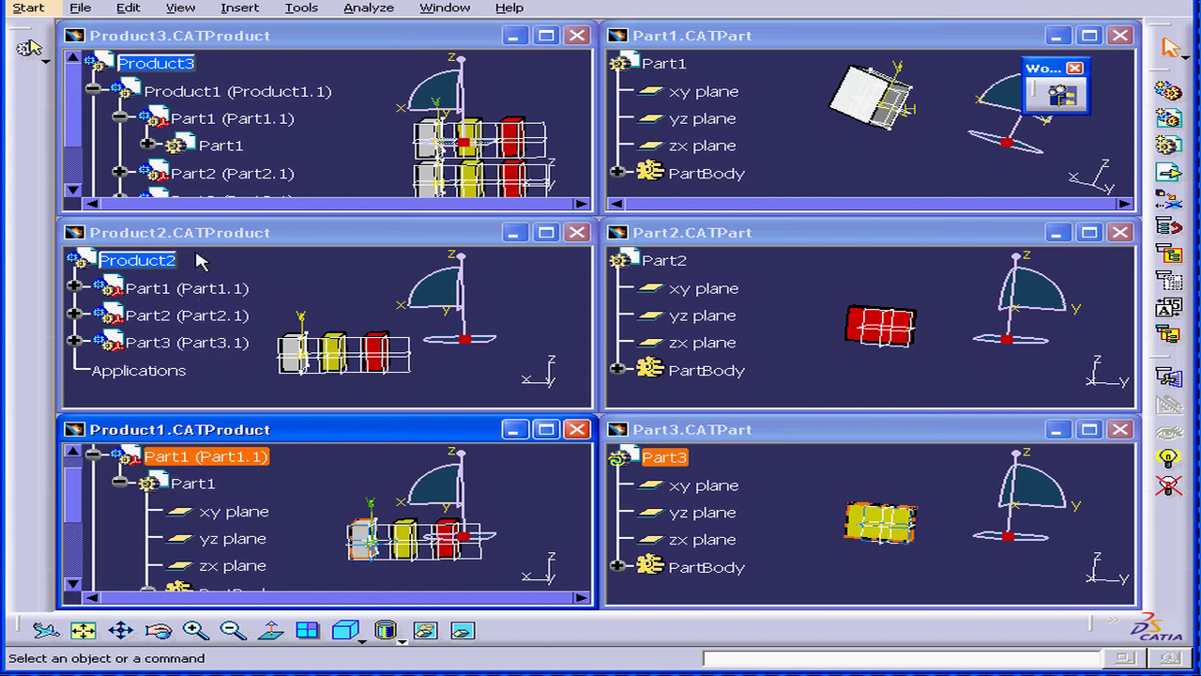
# Expand Part1 down to its planes, then collapse the Product1 branch in Product3's tree.
pyautogui.click(148, 145)
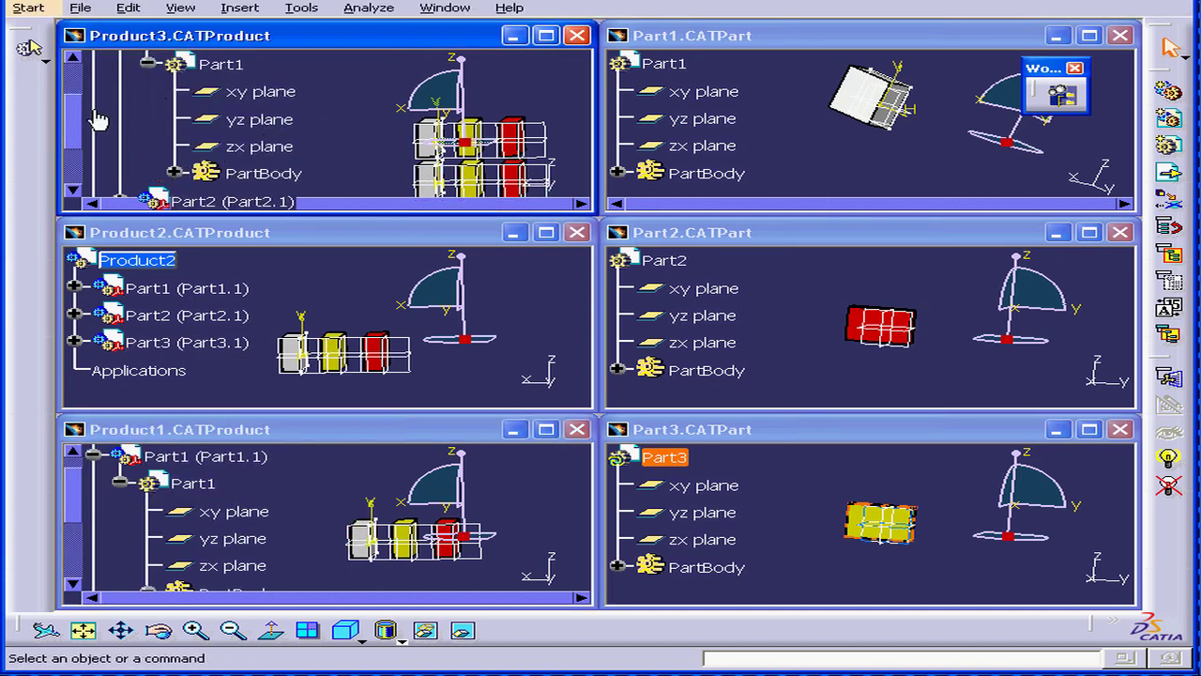
pyautogui.scroll(2, 97, 119)
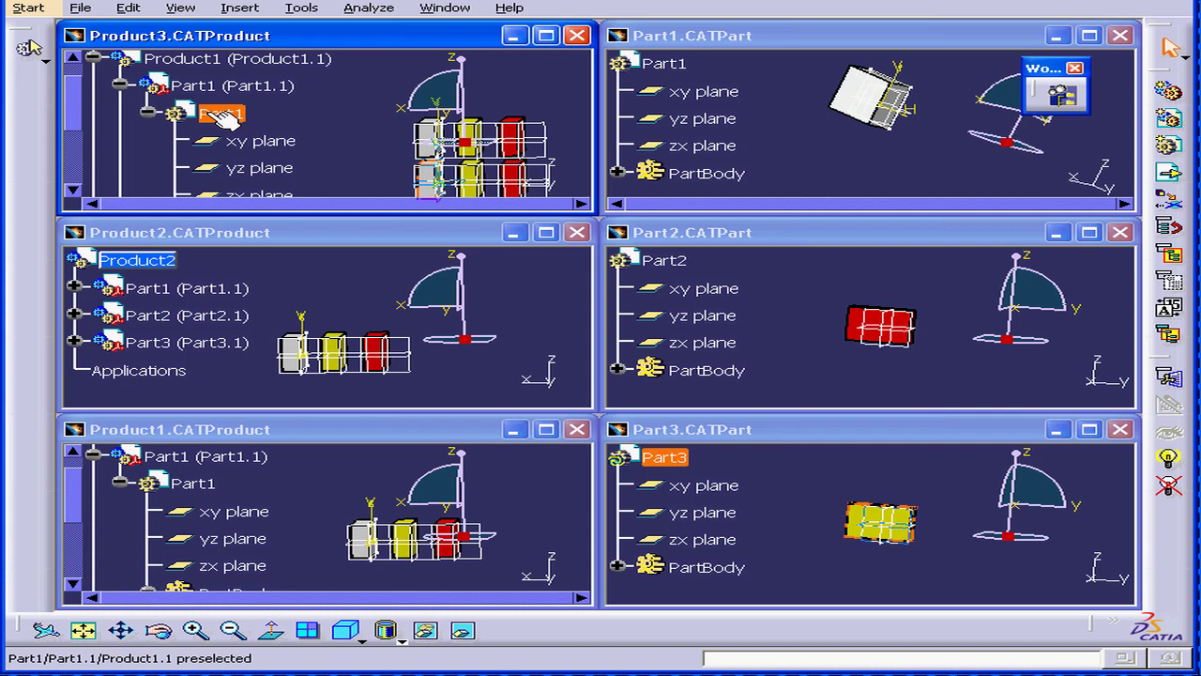
pyautogui.scroll(1, 90, 112)
pyautogui.click(93, 88)
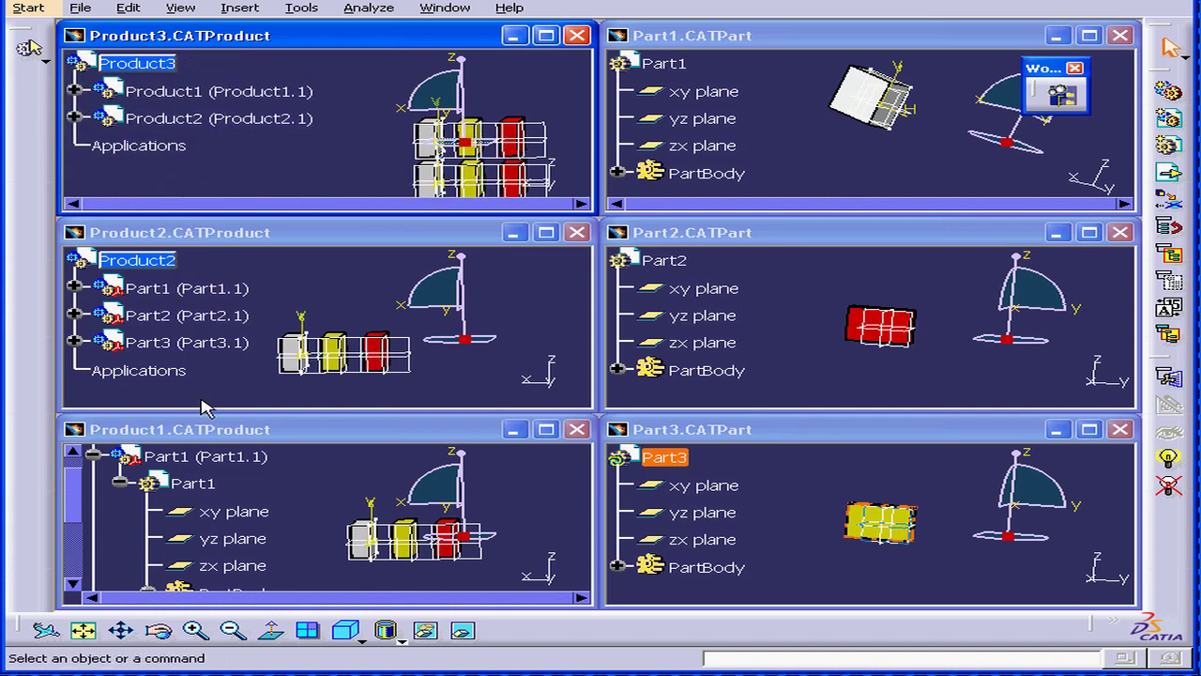
pyautogui.click(225, 439)
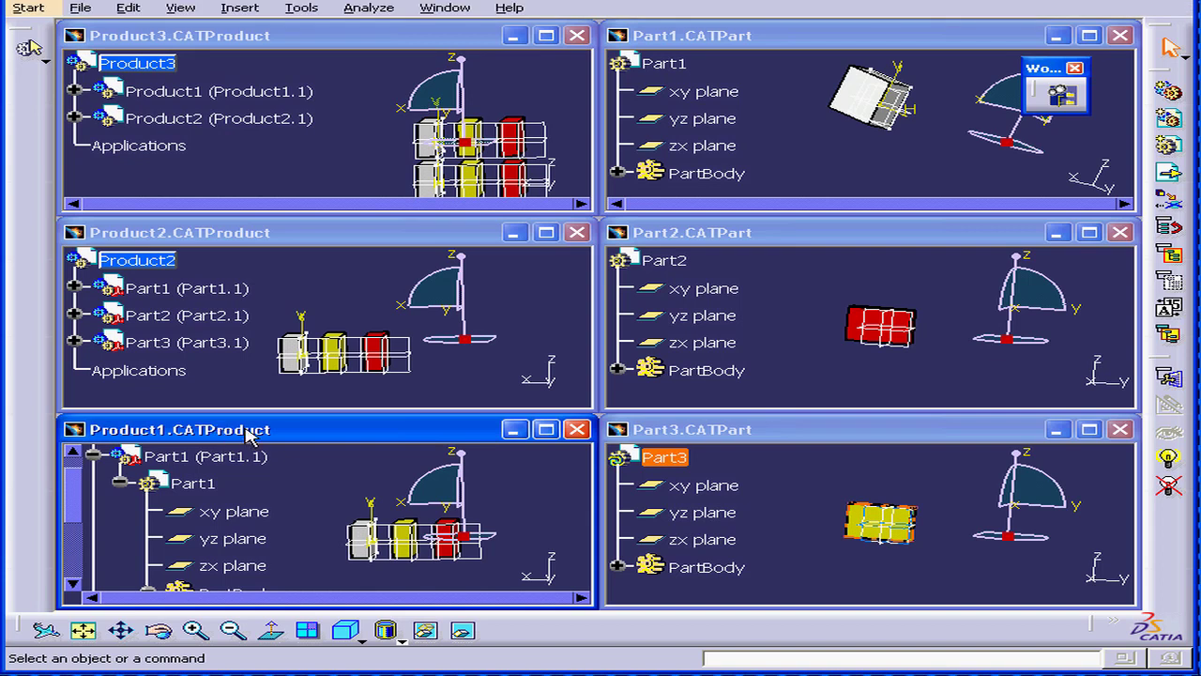
pyautogui.click(128, 10)
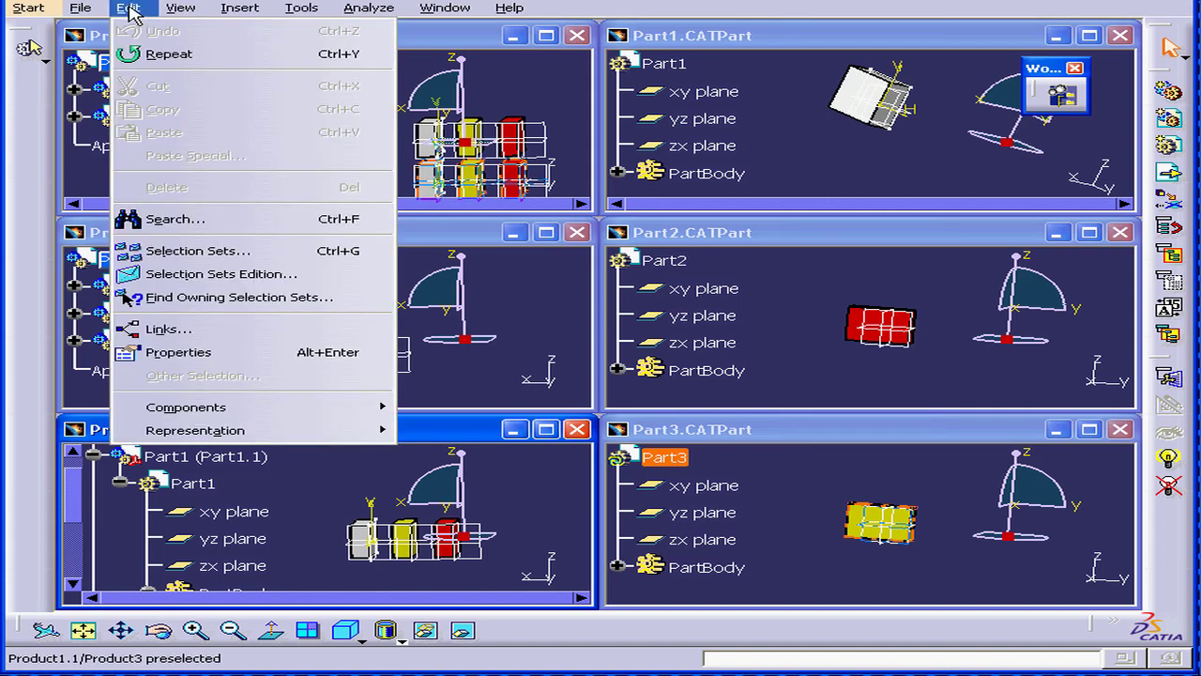
pyautogui.click(222, 334)
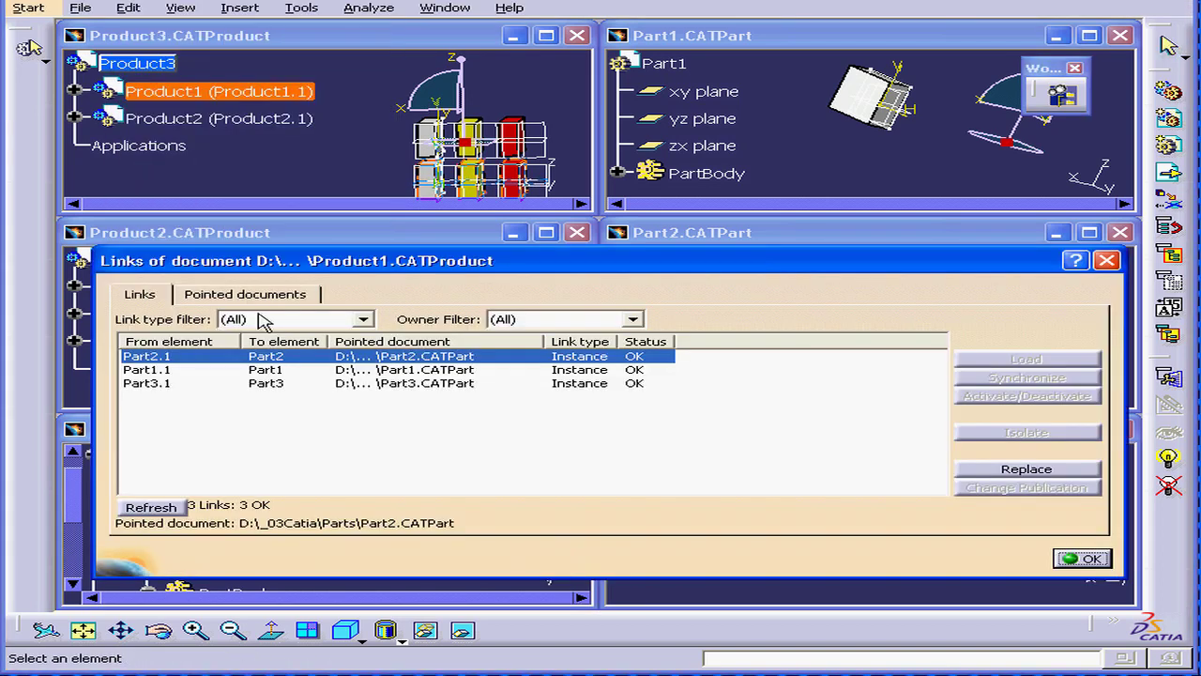
pyautogui.moveTo(395, 246); pyautogui.dragTo(516, 130)
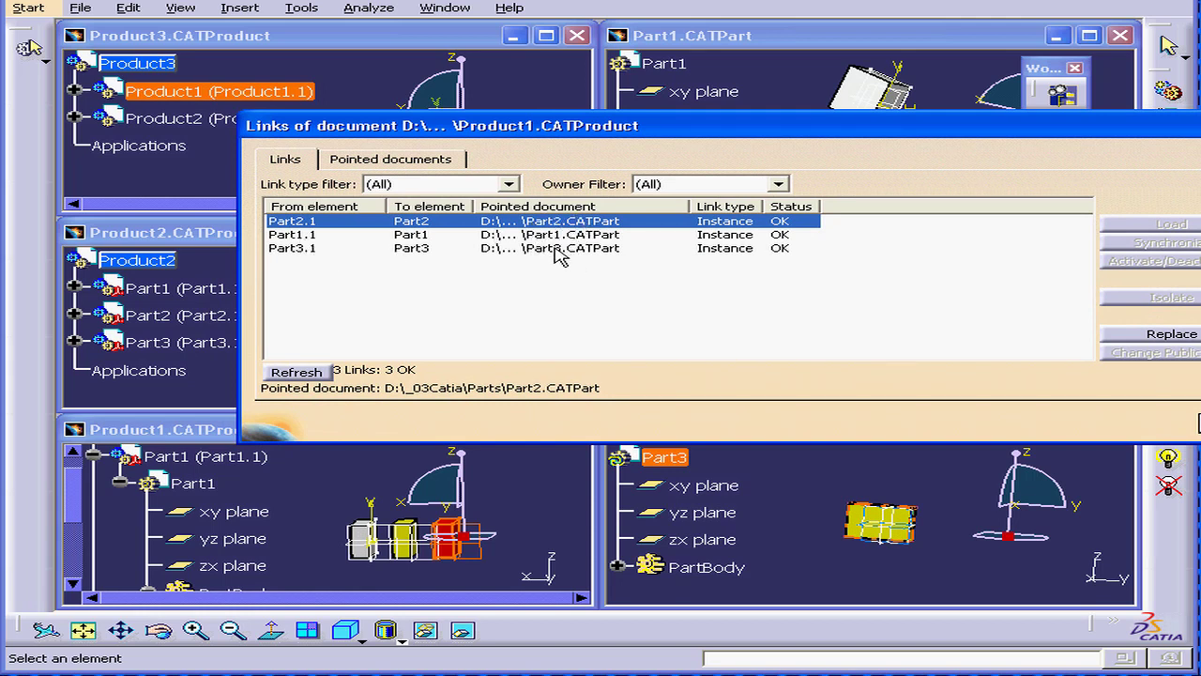
pyautogui.moveTo(743, 125); pyautogui.dragTo(584, 141)
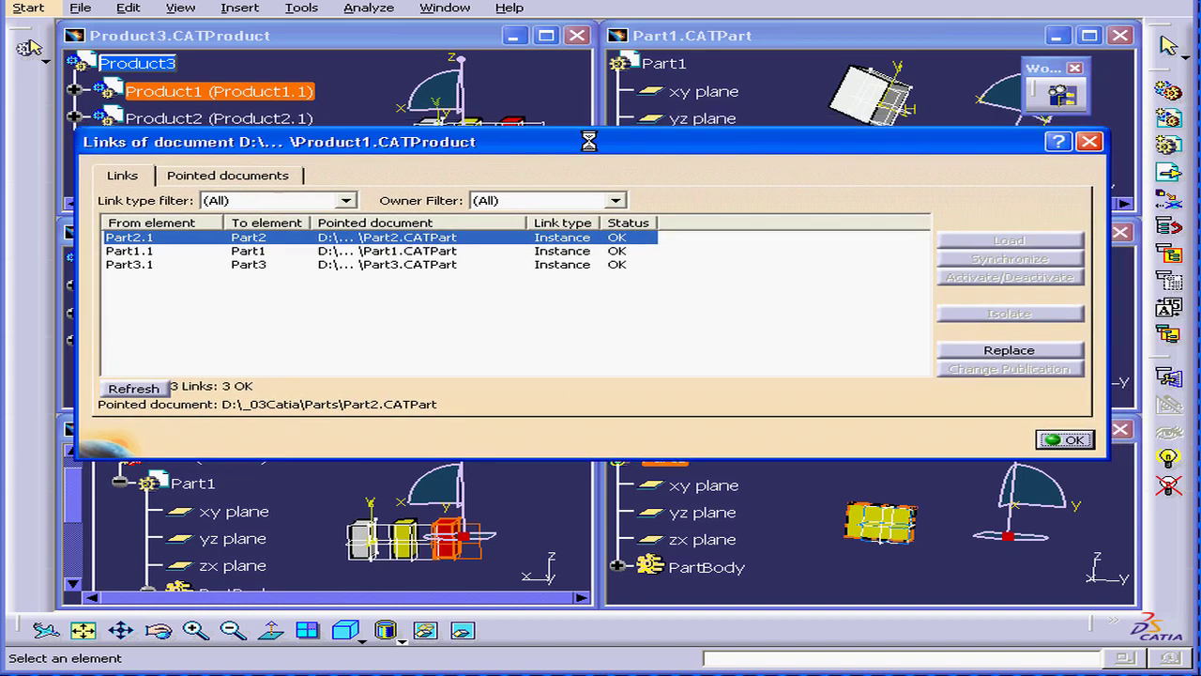
pyautogui.click(1091, 143)
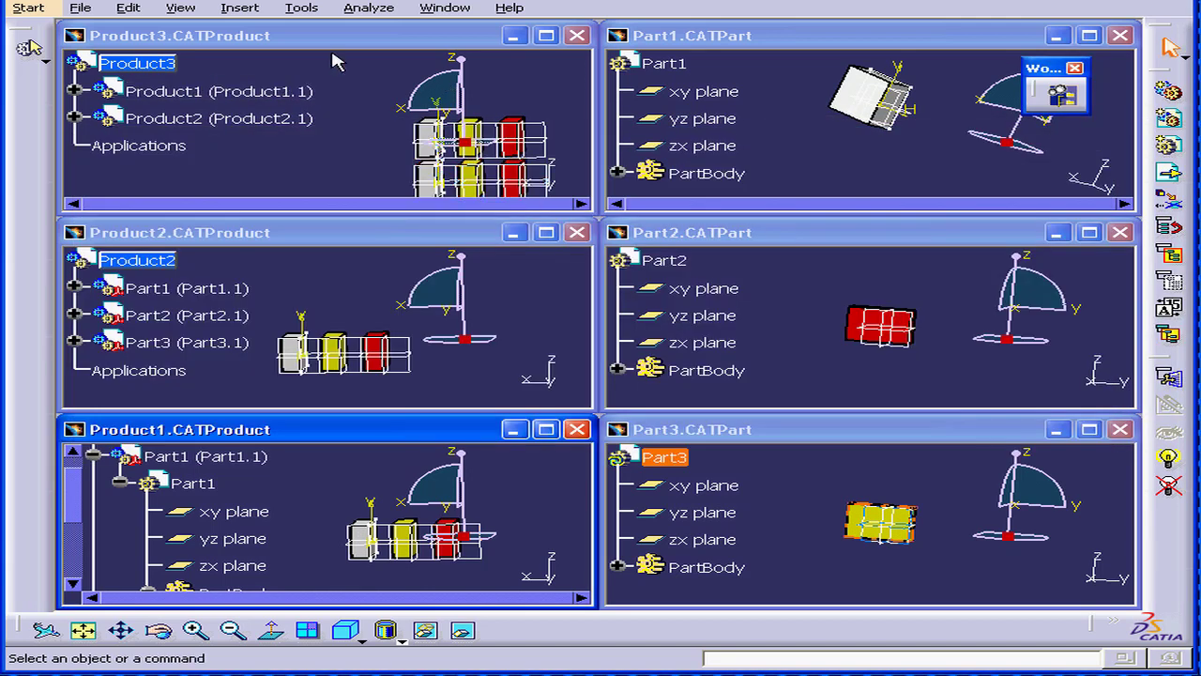
pyautogui.click(172, 39)
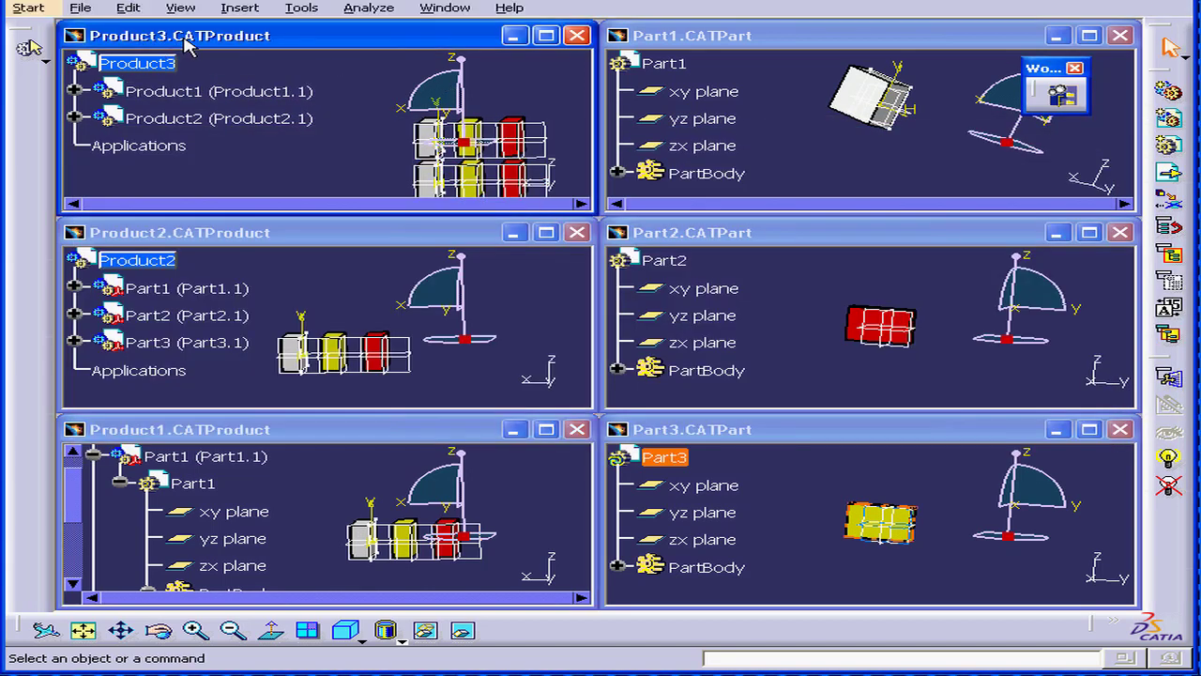
pyautogui.click(129, 9)
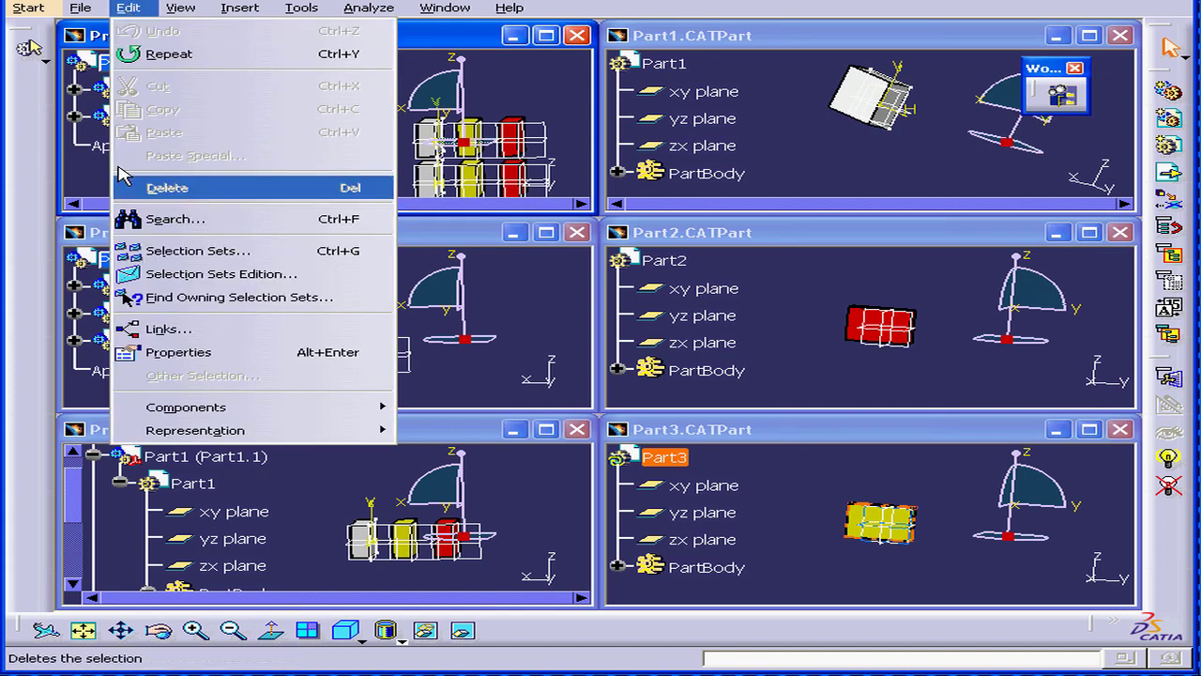
pyautogui.click(136, 328)
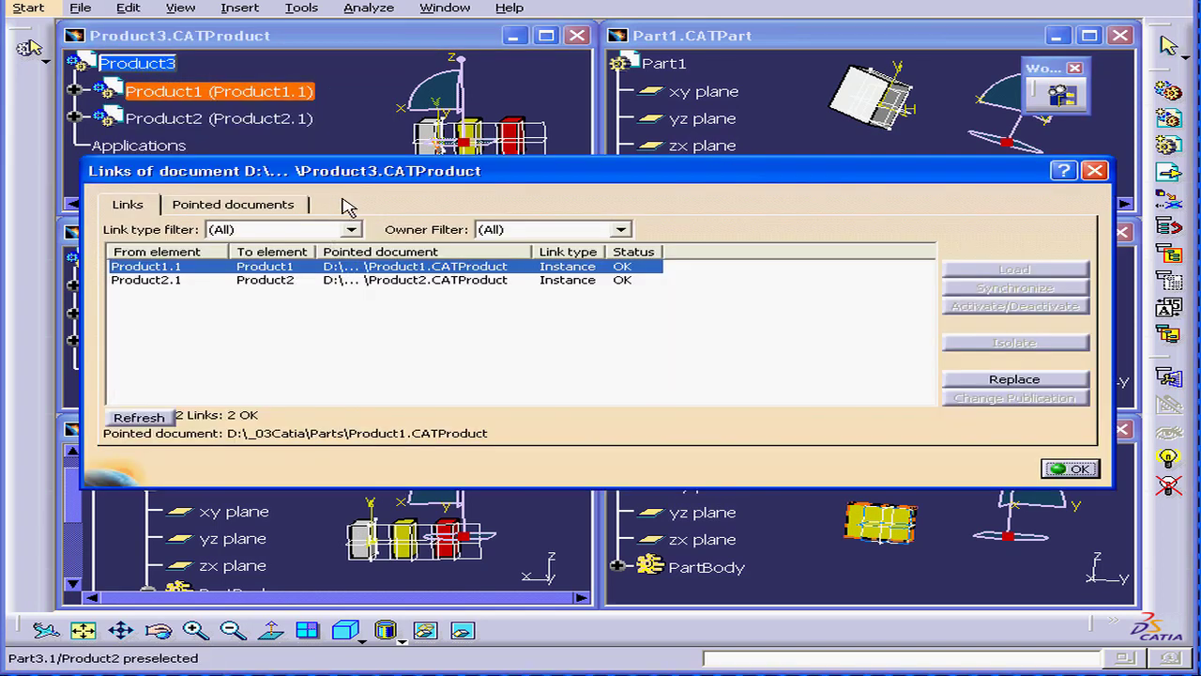
pyautogui.moveTo(360, 136); pyautogui.dragTo(675, 145)
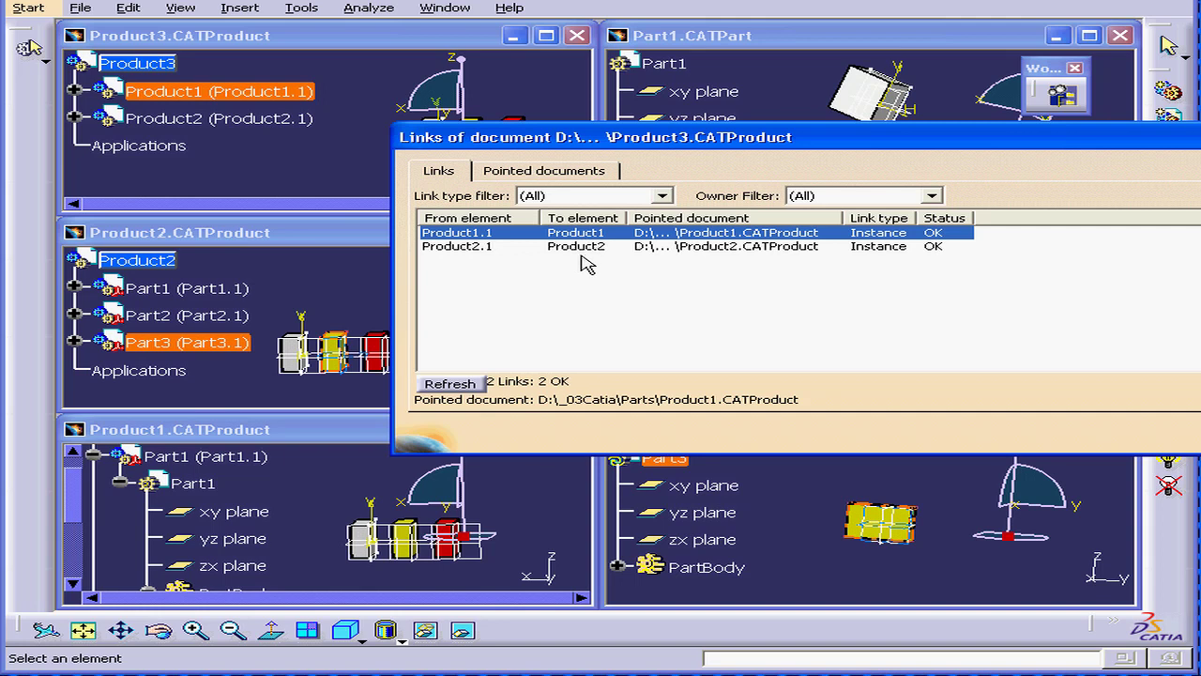
pyautogui.moveTo(785, 140); pyautogui.dragTo(460, 153)
pyautogui.click(1078, 150)
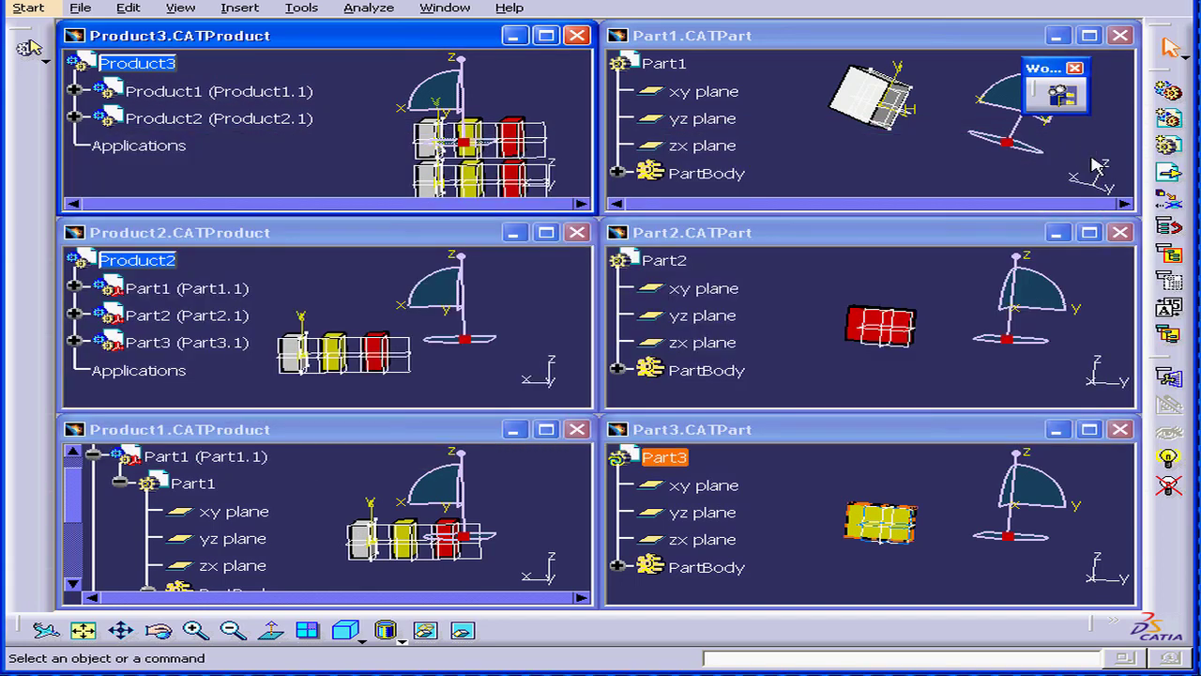
# Activate Part1.CATPart, run Edit > Links, and dismiss the 'no external links' message.
pyautogui.click(799, 40)
pyautogui.click(129, 10)
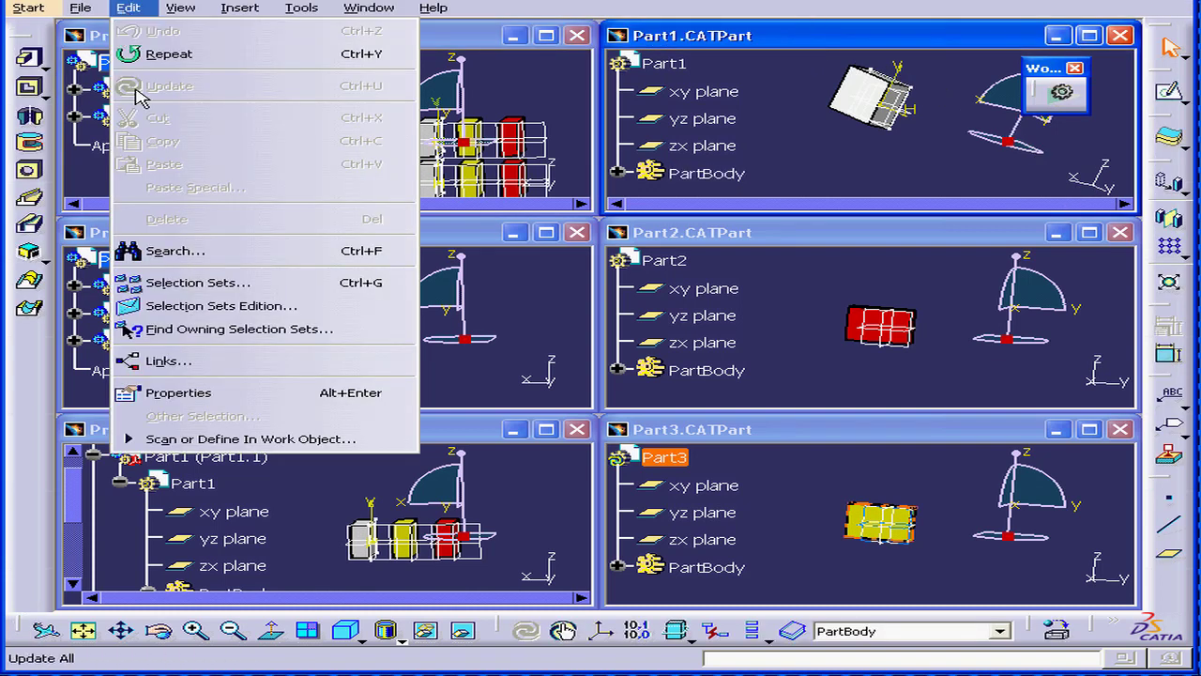
pyautogui.click(226, 358)
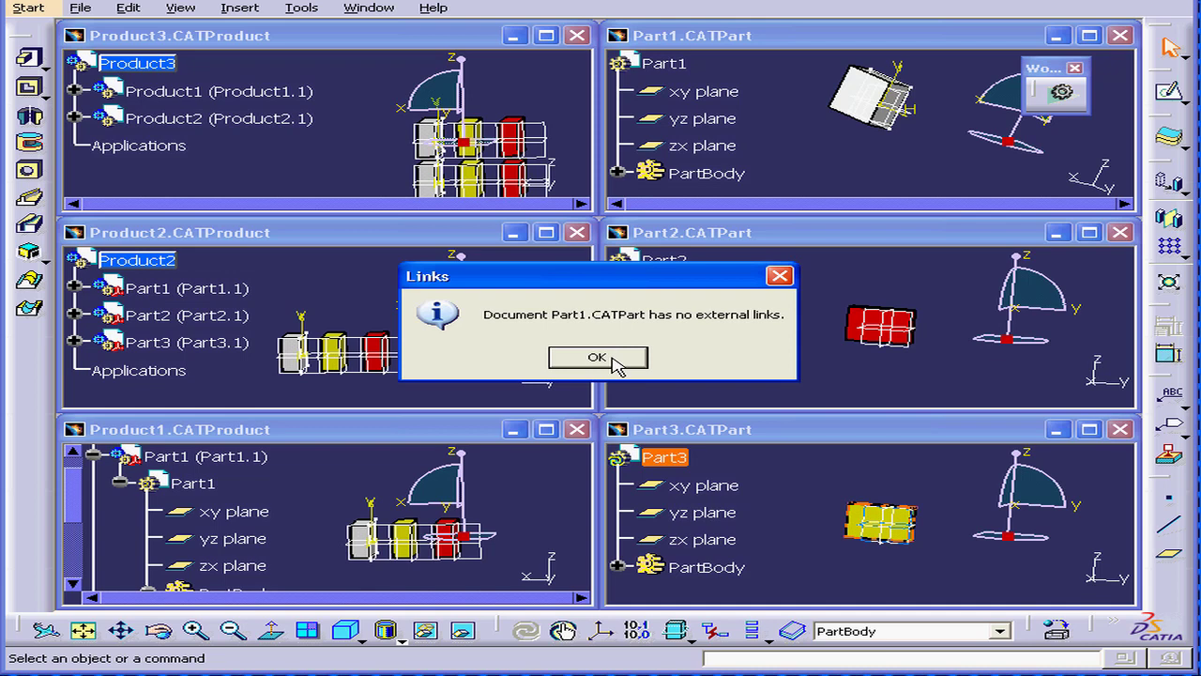
pyautogui.click(613, 357)
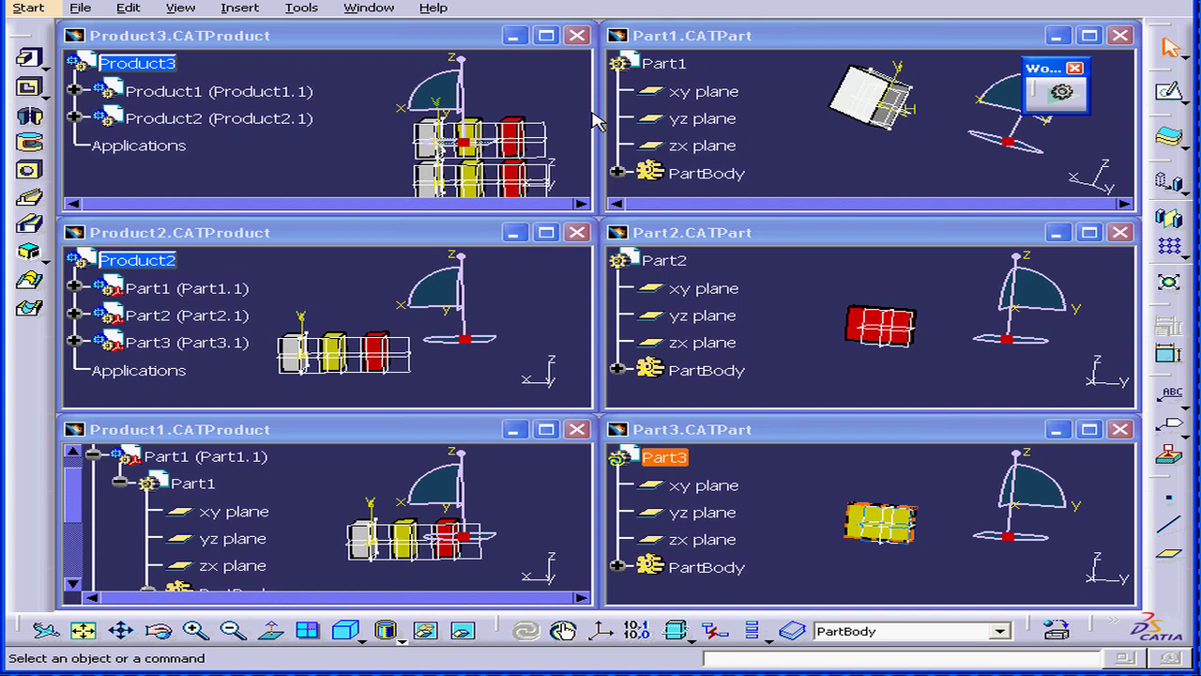
# Open Drawing1.CATDrawing from the Parts folder and move its window slightly down-right.
pyautogui.click(79, 8)
pyautogui.click(146, 77)
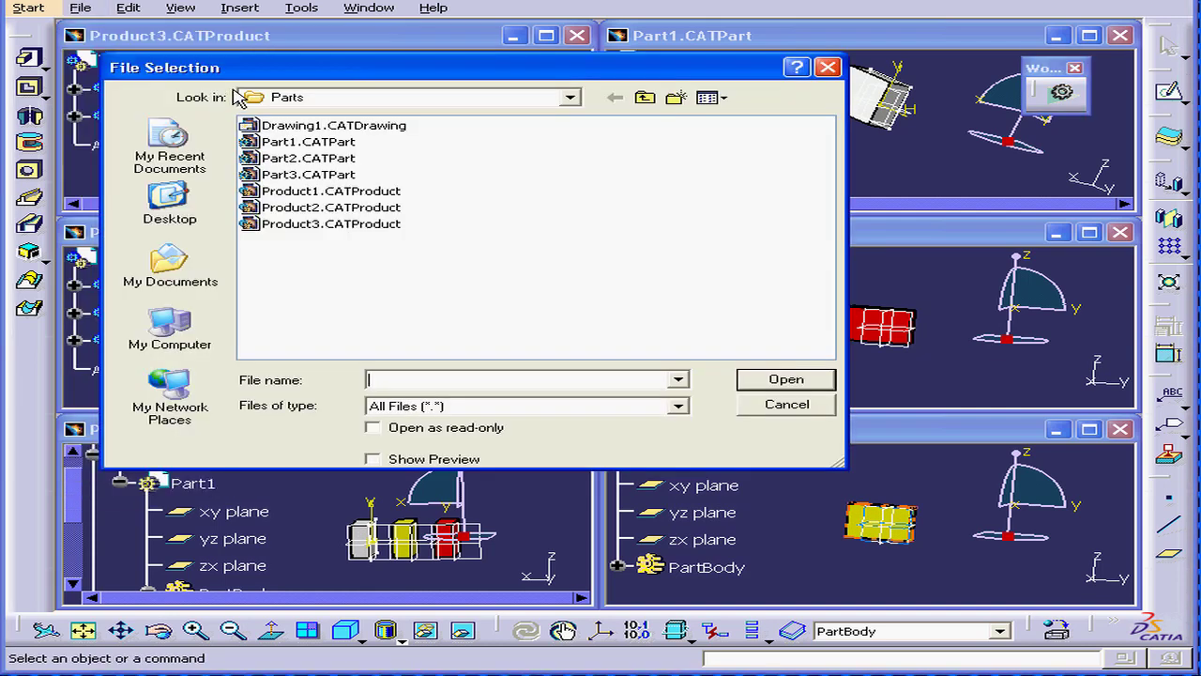
pyautogui.click(339, 131)
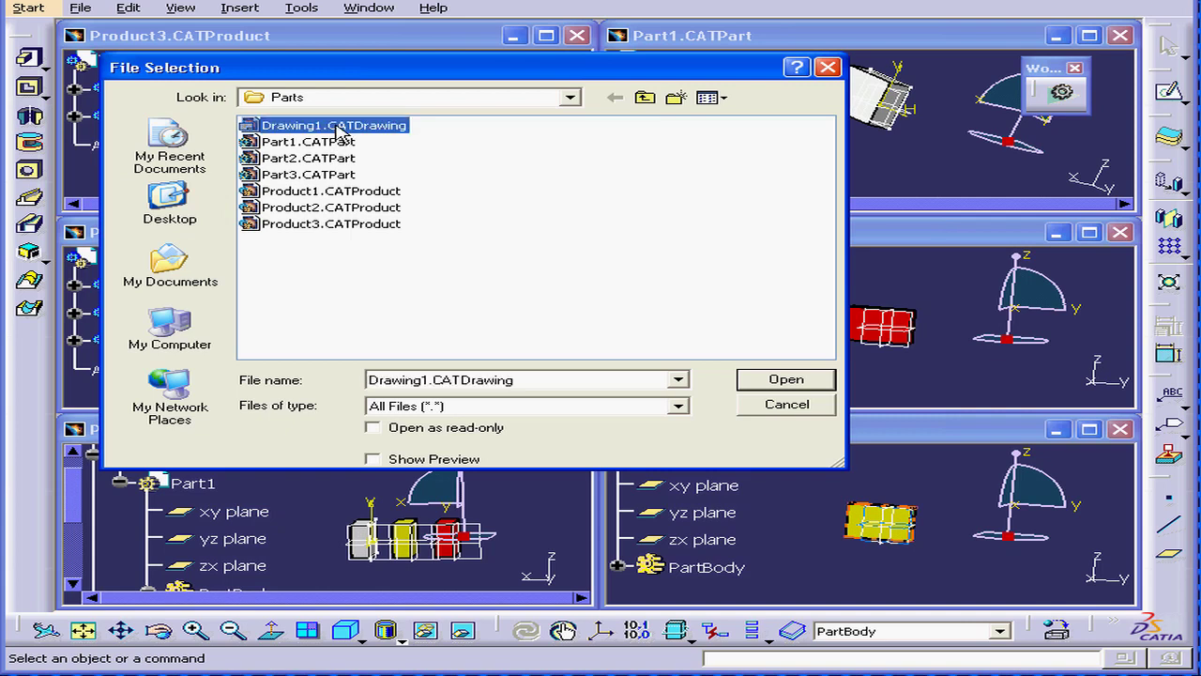
pyautogui.click(788, 379)
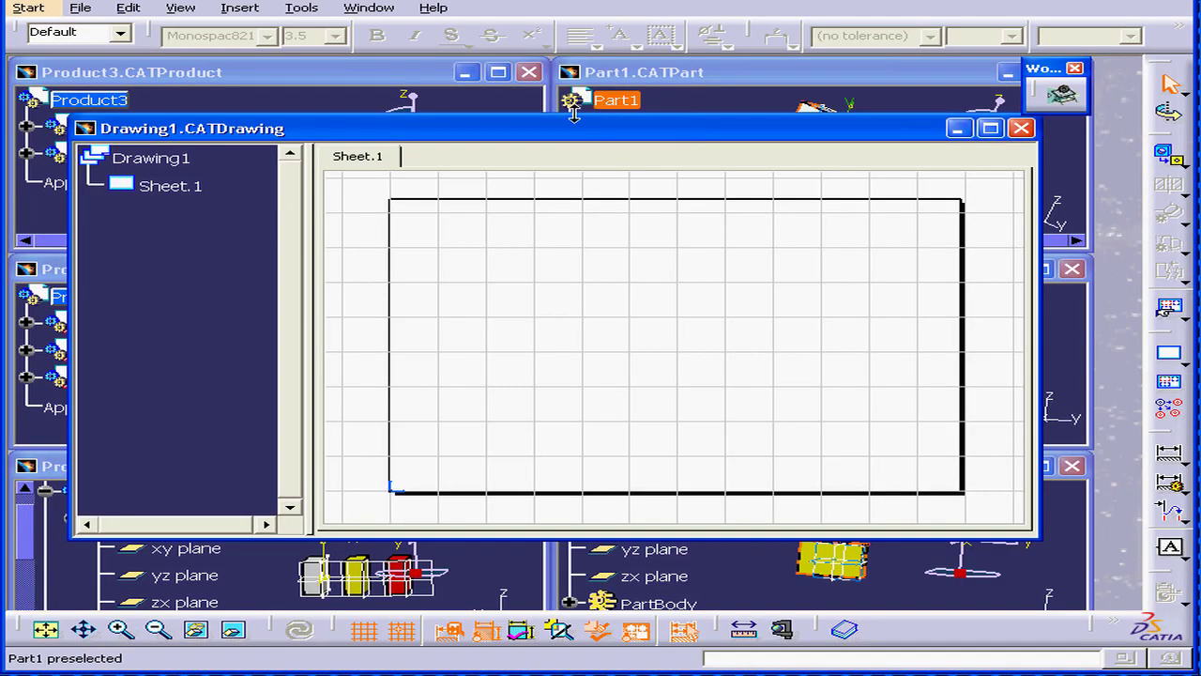
pyautogui.moveTo(568, 127); pyautogui.dragTo(591, 162)
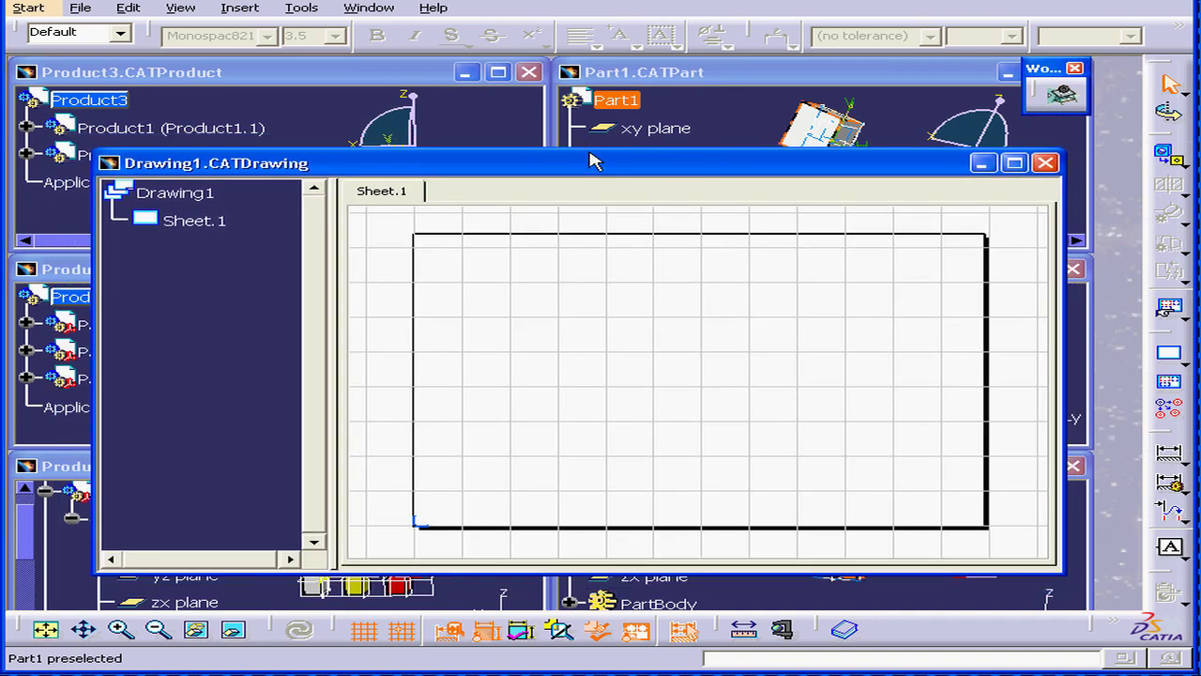